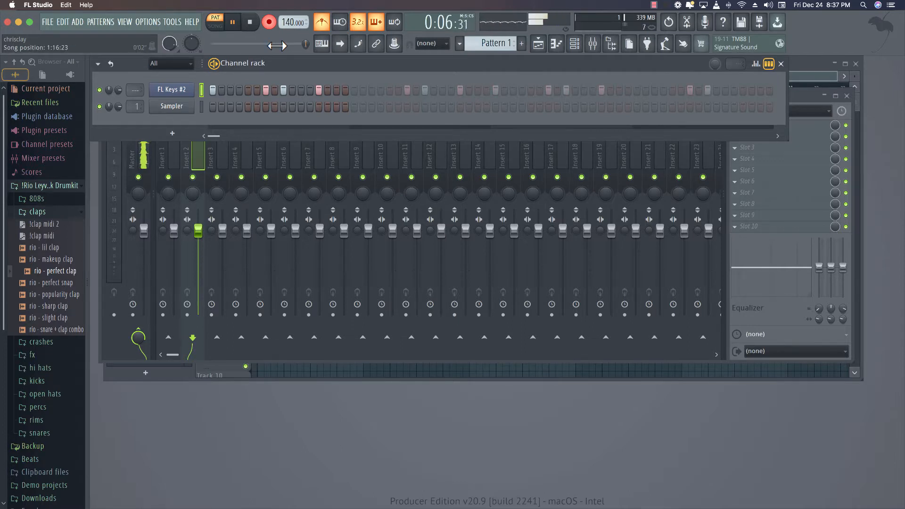
Stop recording the FL Keys #2 melody and open the channel's notes in the piano roll.
key("space")
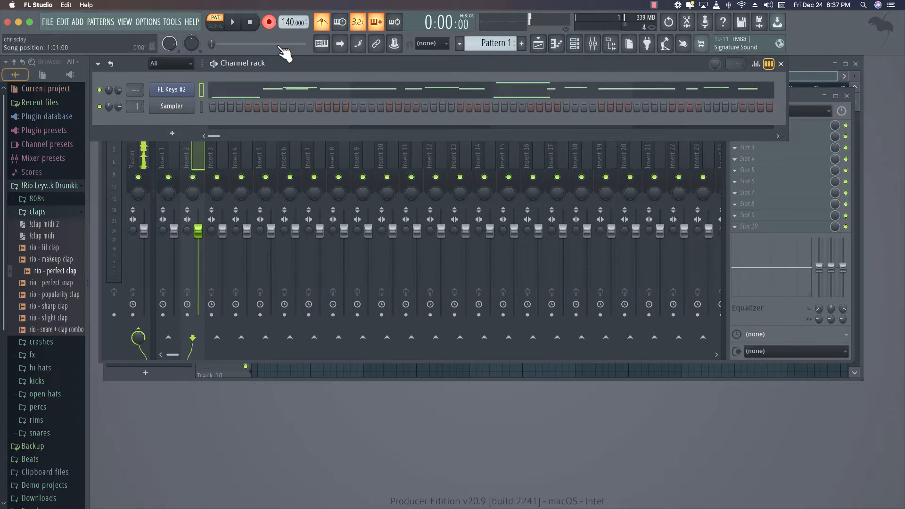
left_click(359, 93)
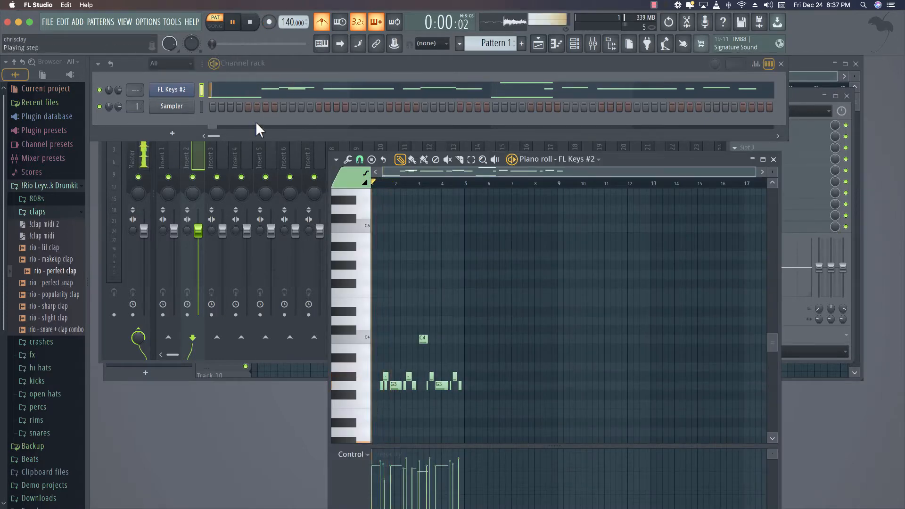
left_click(285, 90)
left_click(283, 88)
key("space")
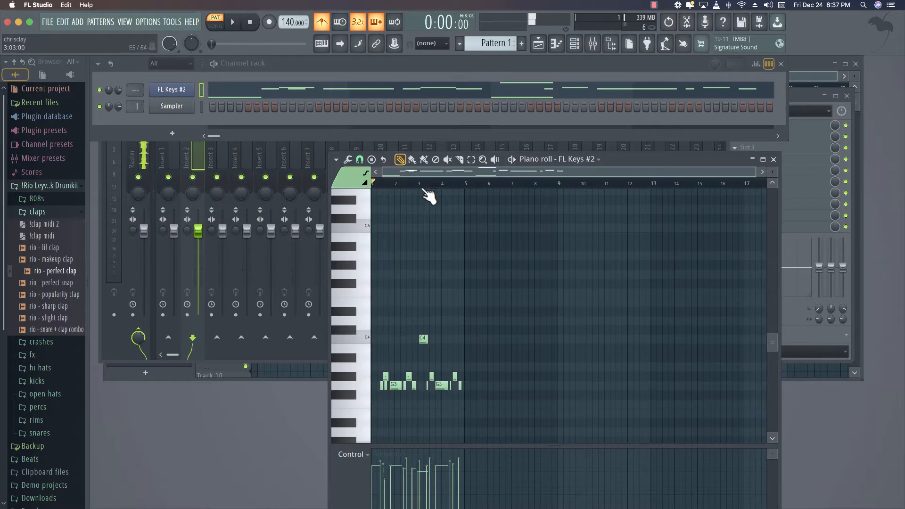
Shift the long G3 note in bar 1 one step earlier and the C4 note to the start of bar 3, then close the piano roll.
scroll(425, 173, "up", 6)
key("space")
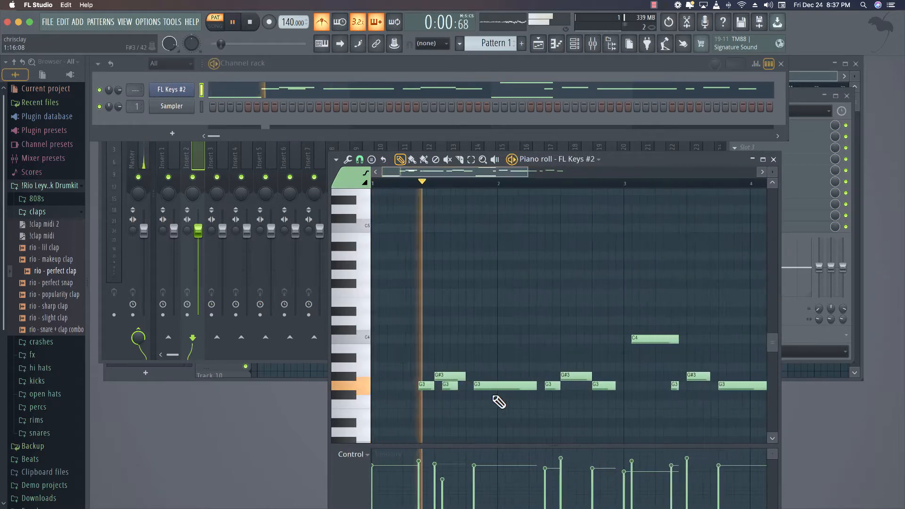
key("space")
left_click_drag(493, 386, 488, 389)
key("space")
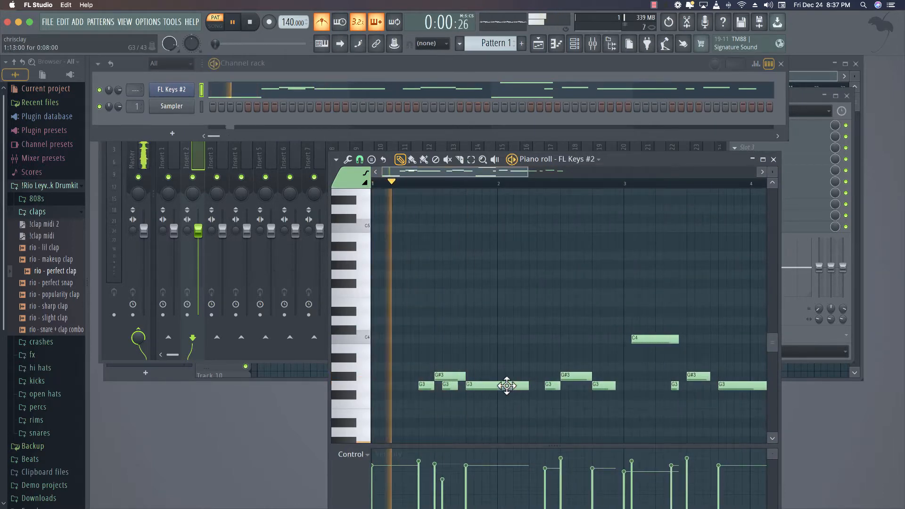
left_click_drag(644, 339, 635, 340)
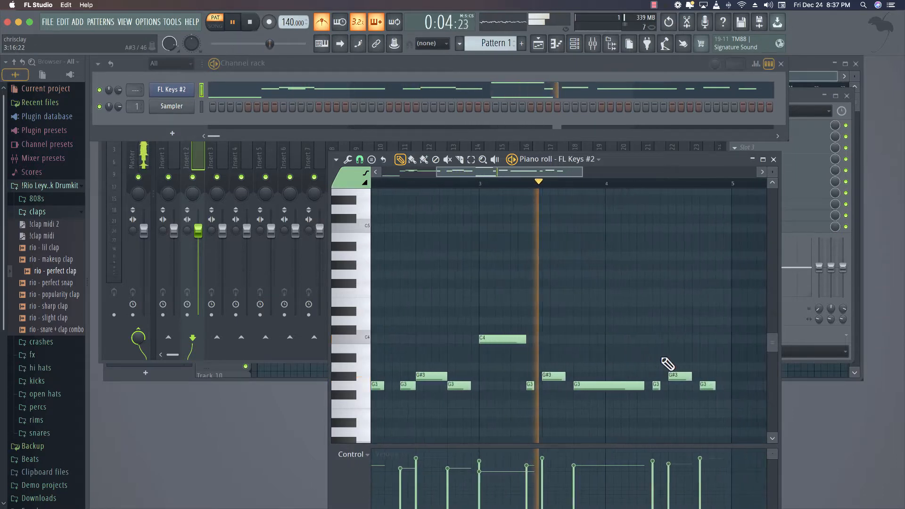
left_click(773, 160)
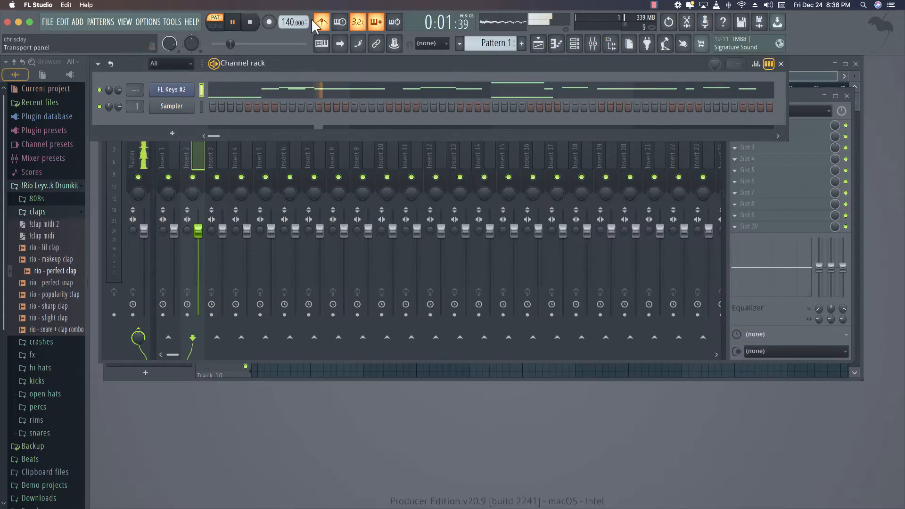
Load rio - makeup clap with hits on steps 9, 25, 41 and 57, and add rio - sharp clap with hits on steps 25 and 57.
left_click_drag(42, 259, 161, 103)
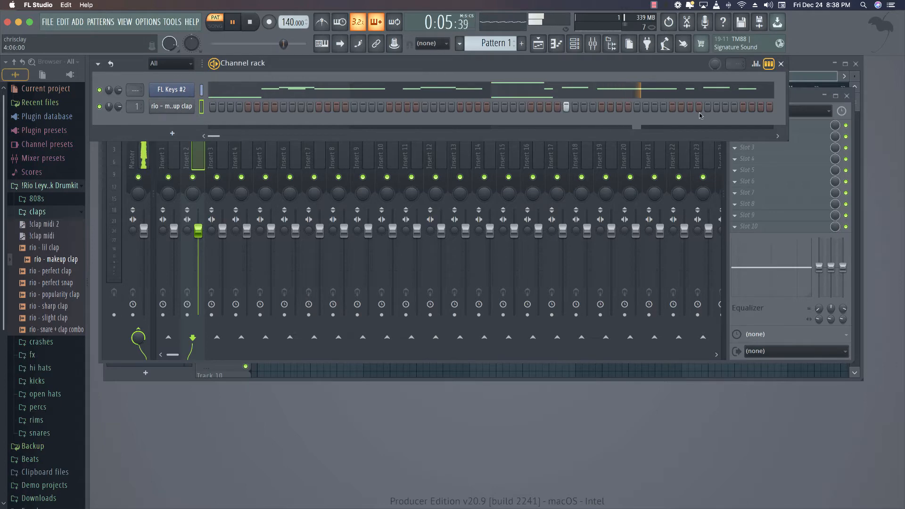
left_click(284, 106)
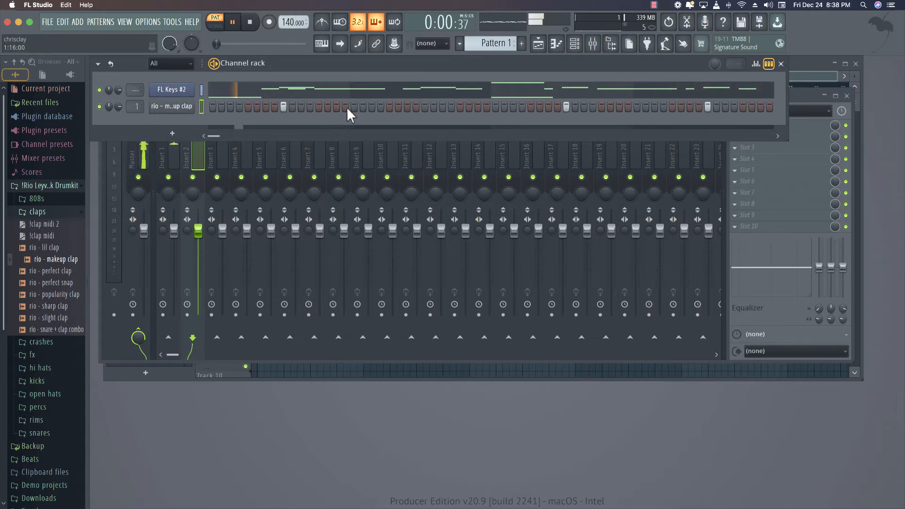
left_click(424, 107)
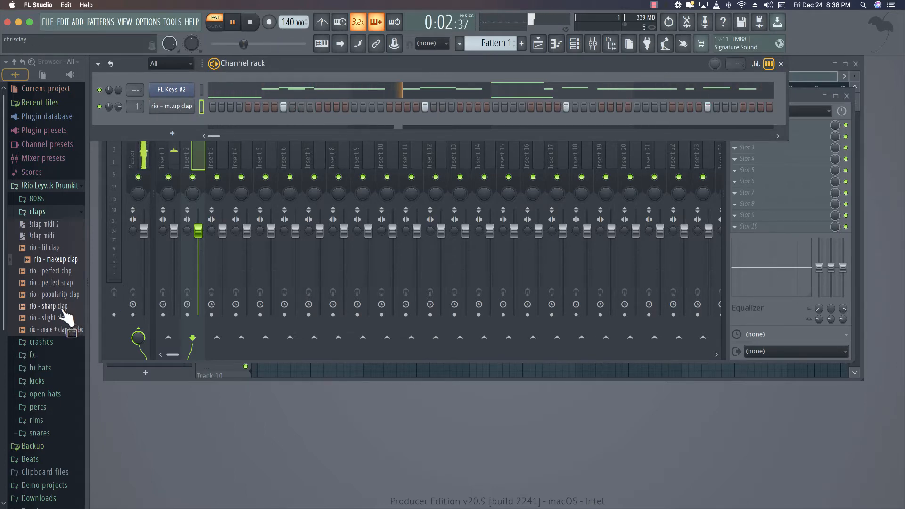
left_click_drag(64, 308, 176, 122)
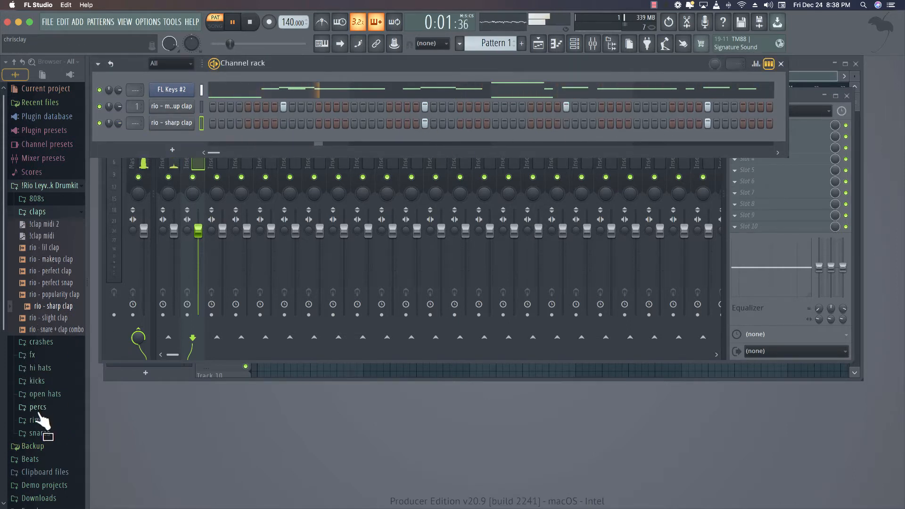
Add rio - insult kick from the kicks folder as a channel with hits on steps 1, 13, 33, 45, 51, 53 and 63.
left_click(42, 381)
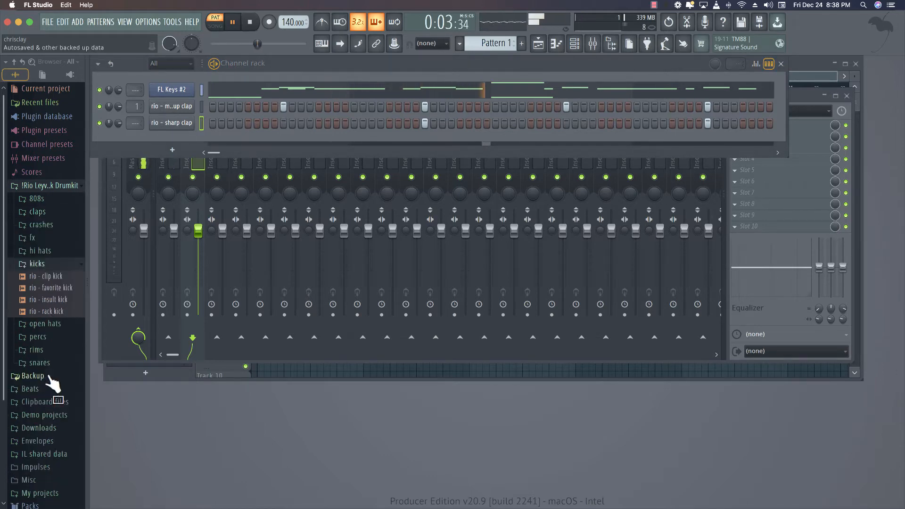
left_click_drag(47, 295, 168, 134)
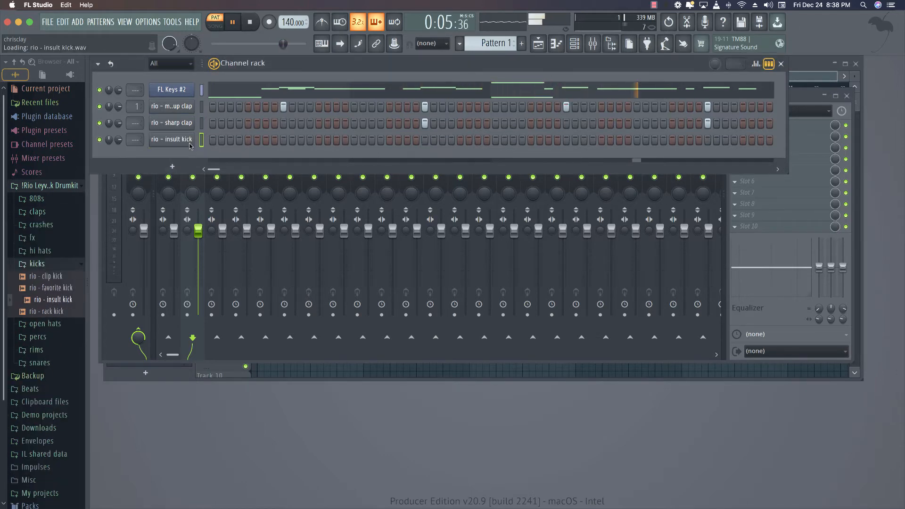
left_click(213, 140)
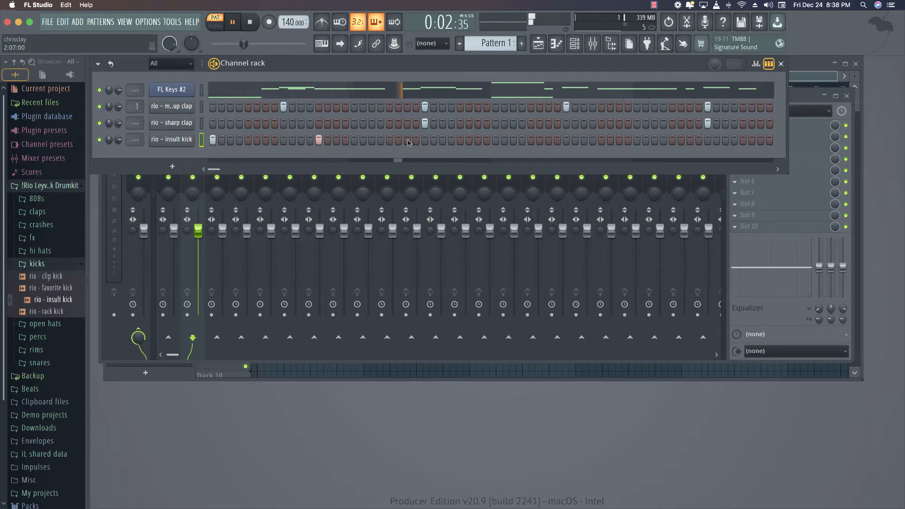
left_click(496, 140)
left_click(601, 140)
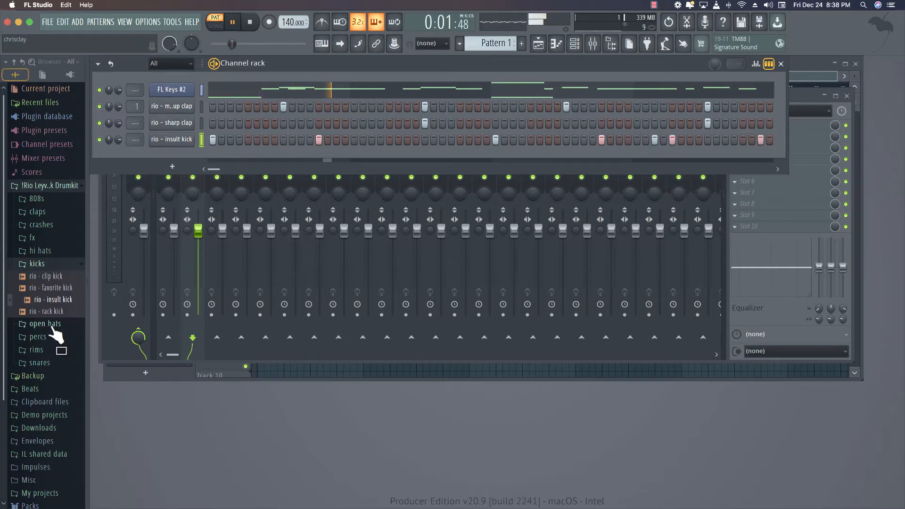
Add rio - hit hi hat from the hi hats folder as a channel and fill it every 2 steps.
left_click_drag(56, 334, 124, 182)
left_click(41, 251)
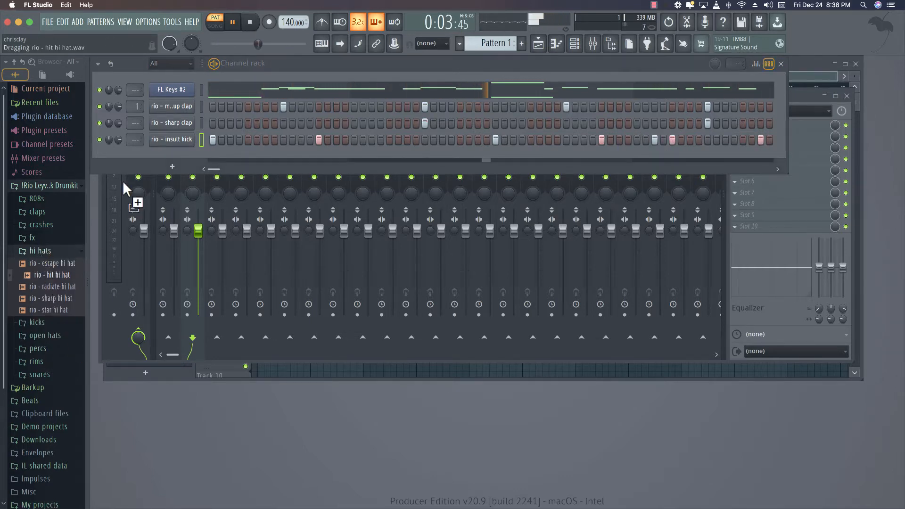
left_click_drag(161, 157, 163, 157)
right_click(193, 151)
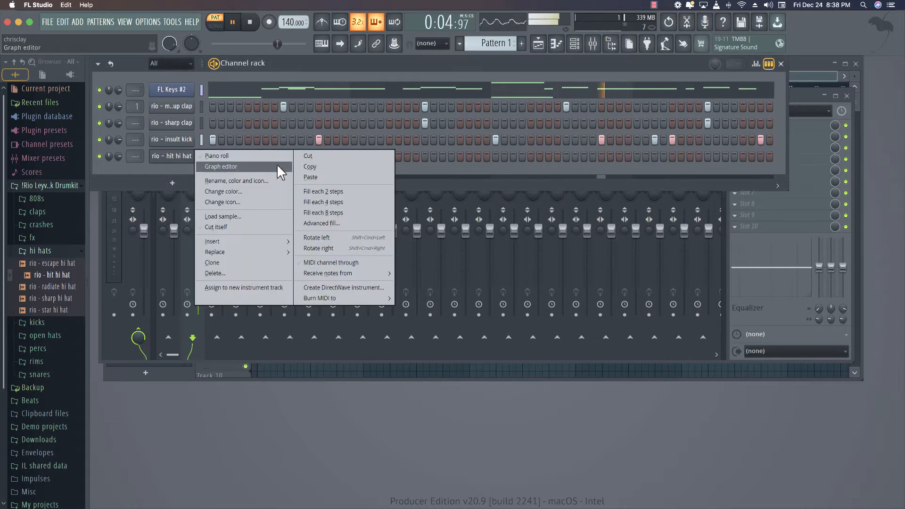
left_click(324, 192)
Add extra hits on steps 2, 34 and 58 of the rio - hit hi hat channel.
right_click(185, 93)
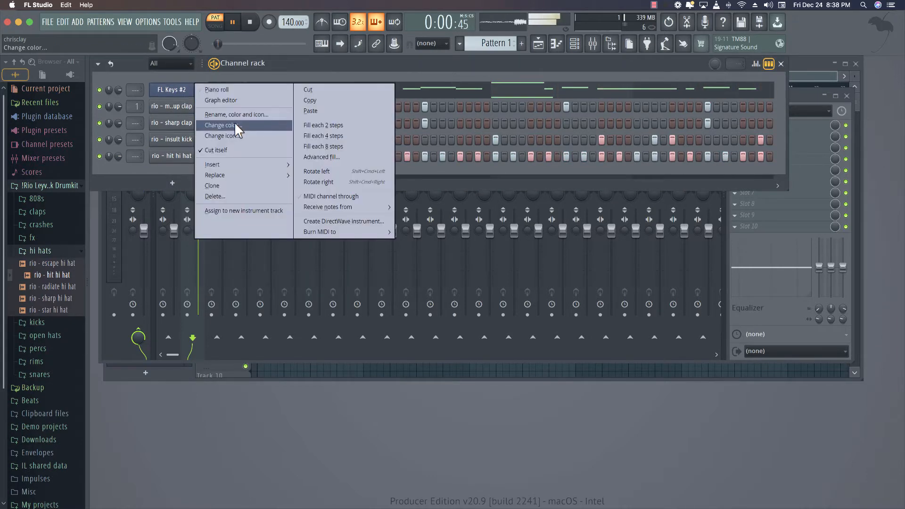
left_click(404, 187)
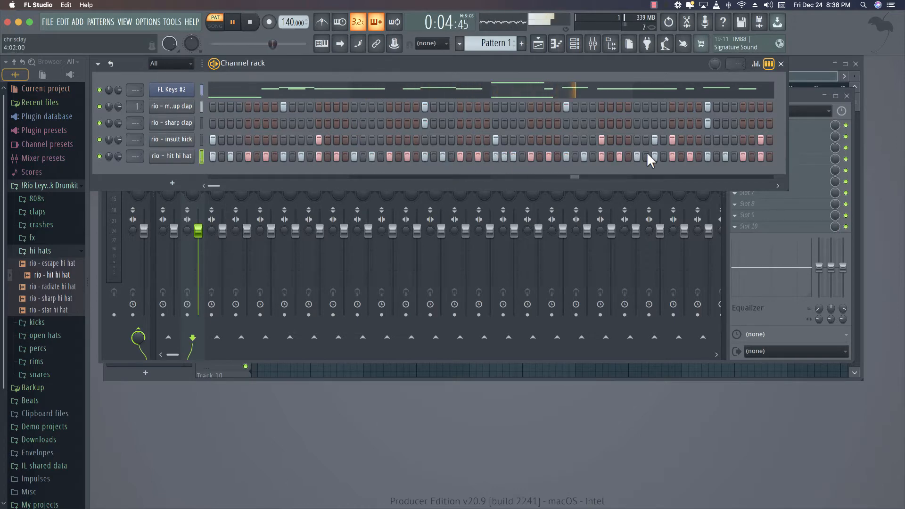
left_click(717, 157)
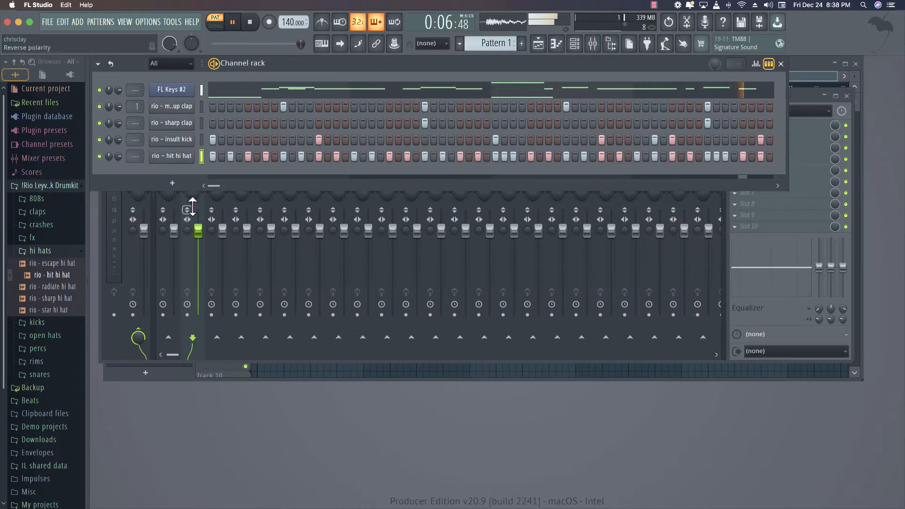
left_click(221, 157)
Select the FL Keys #2 channel, route it to mixer insert 2 and bring up its mixer track.
right_click(186, 91)
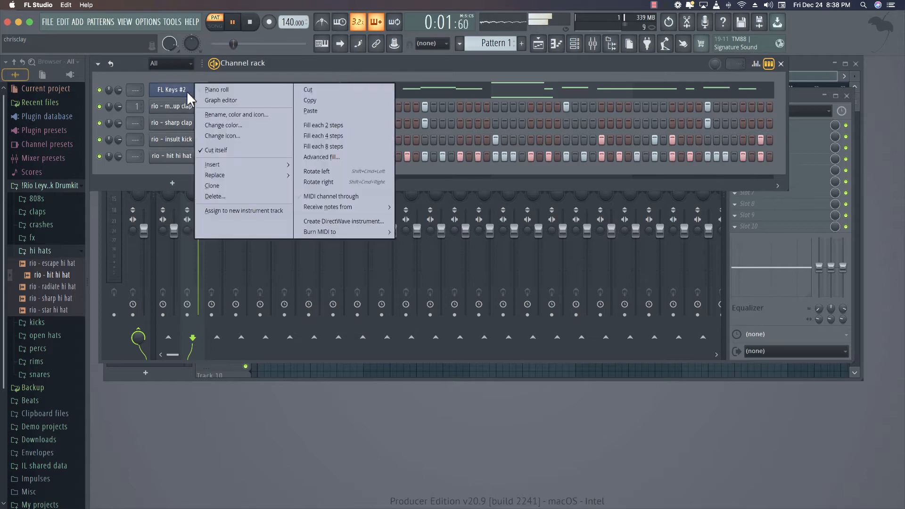
left_click(183, 91)
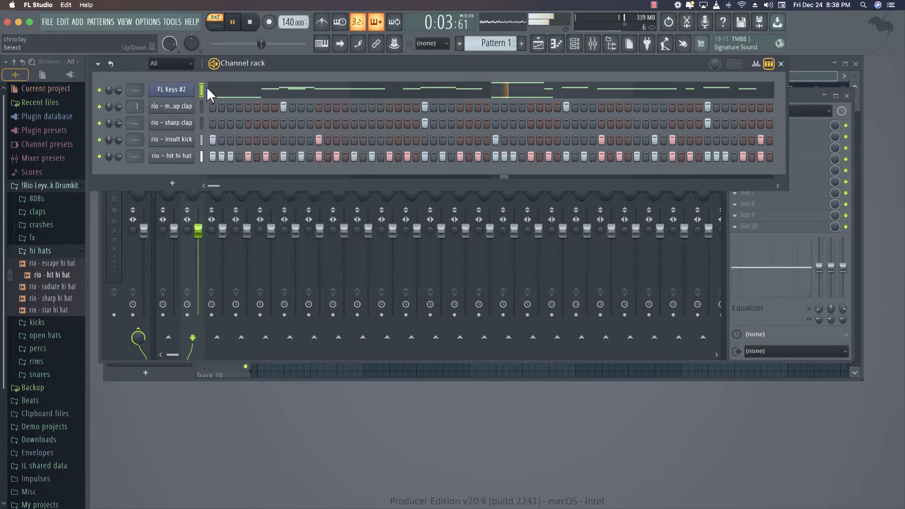
key("super+l")
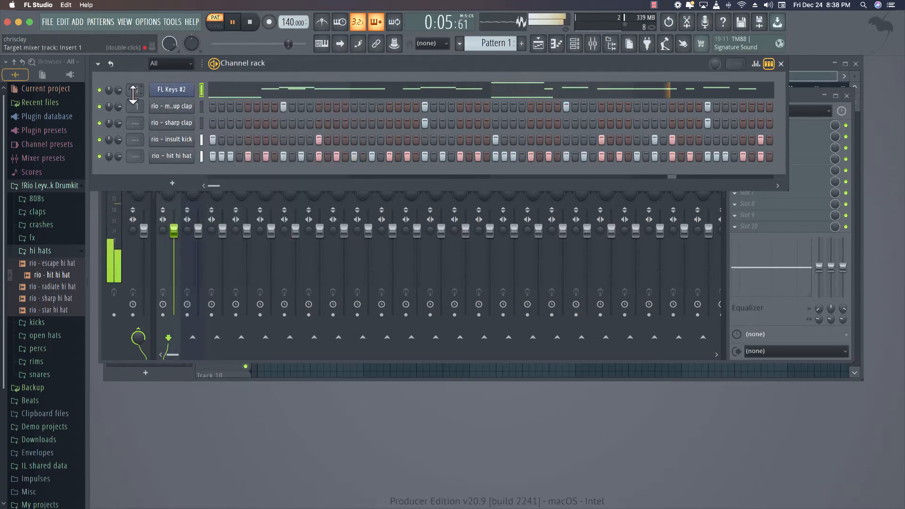
double_click(135, 89)
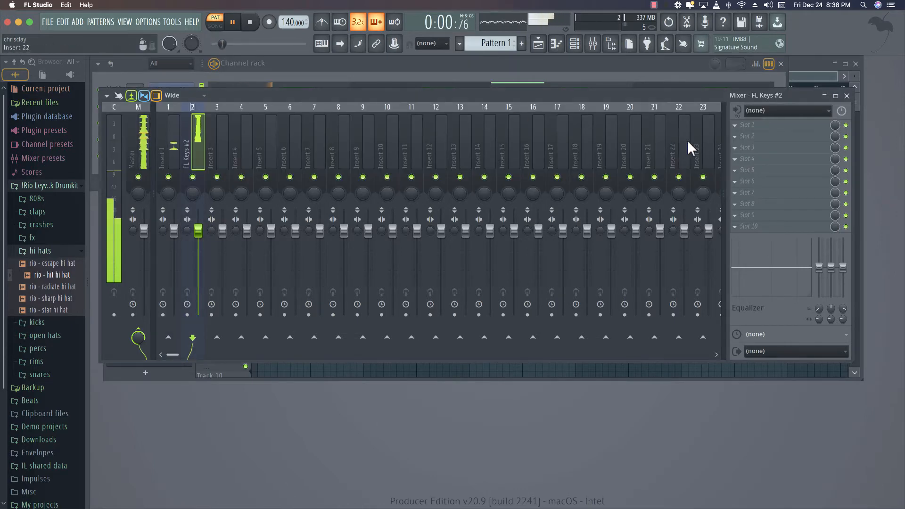
Insert Fruity Chorus in slot 1 and Fruity Reeverb 2 in slot 2 of the FL Keys #2 mixer track.
left_click(751, 124)
mouse_move(669, 225)
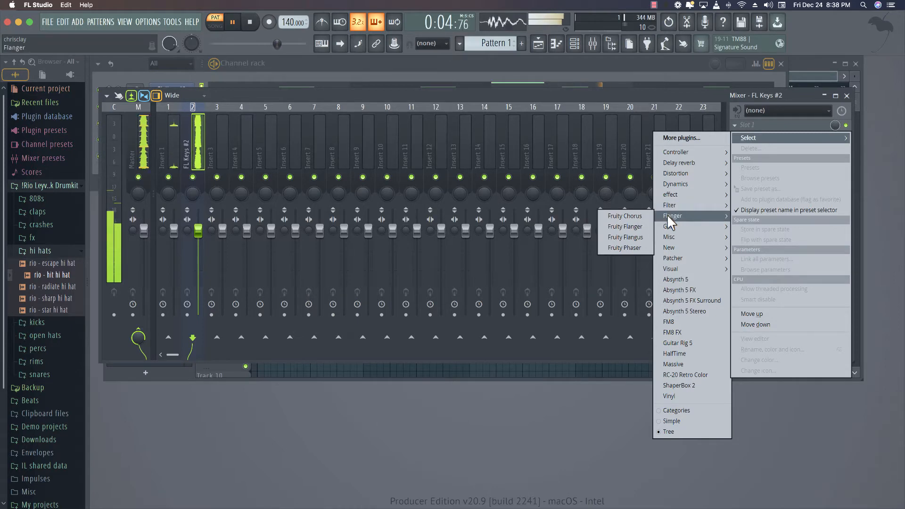
left_click(624, 216)
left_click(754, 138)
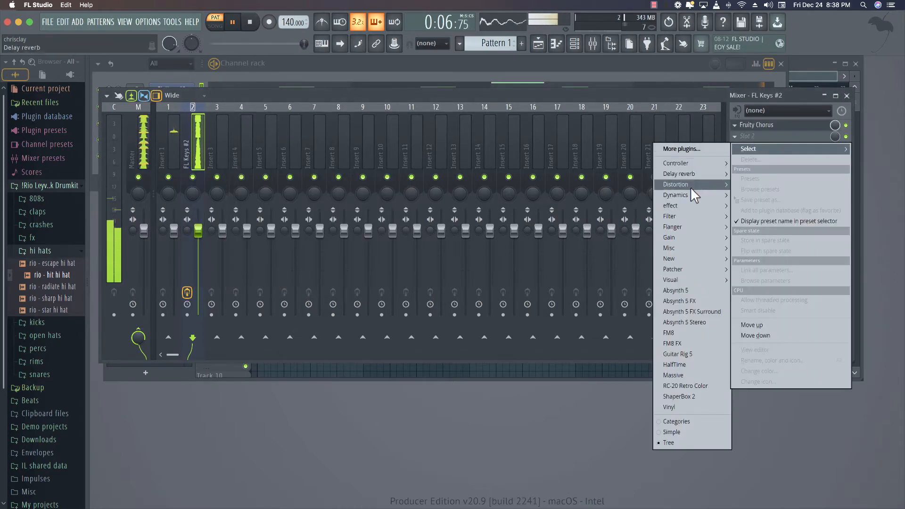
mouse_move(684, 206)
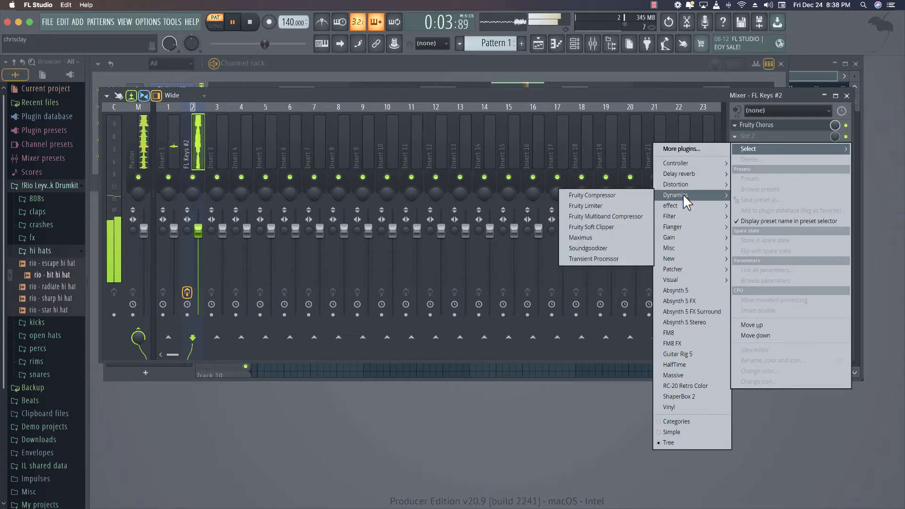
mouse_move(683, 183)
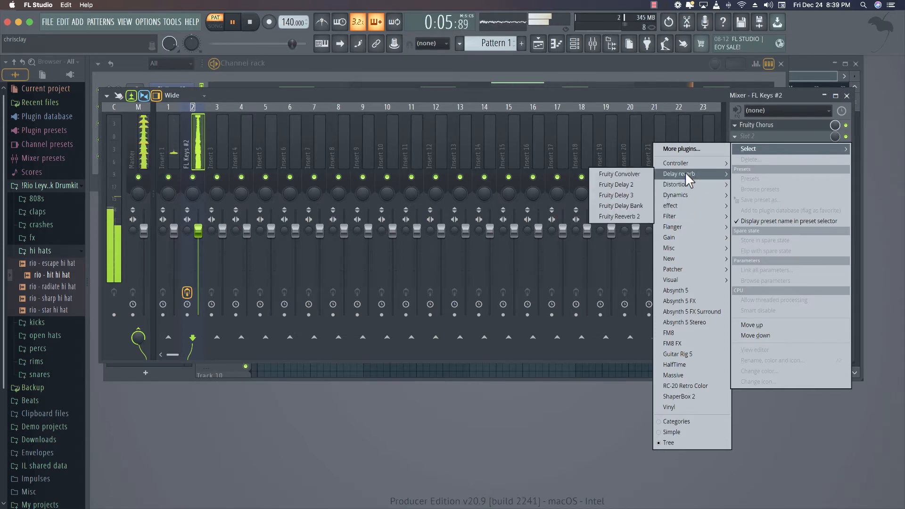
left_click(631, 216)
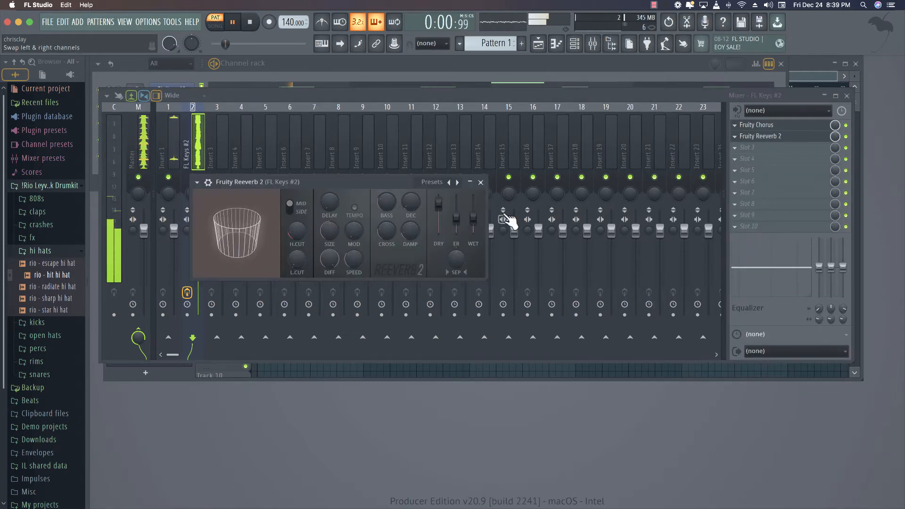
left_click(481, 182)
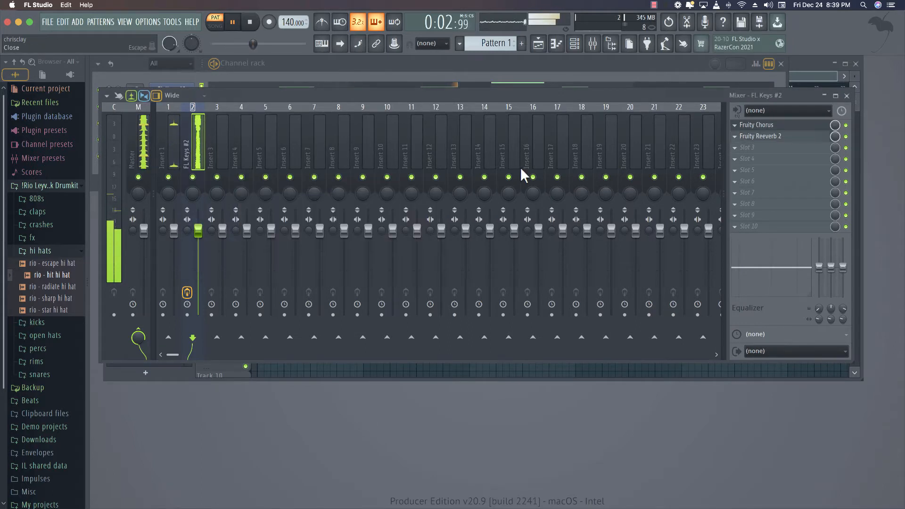
Insert Fruity parametric EQ 2 in slot 3, cutting bands 1 and 7 fully, lowering band 6 and slightly boosting band 4 in the low mids.
left_click(766, 150)
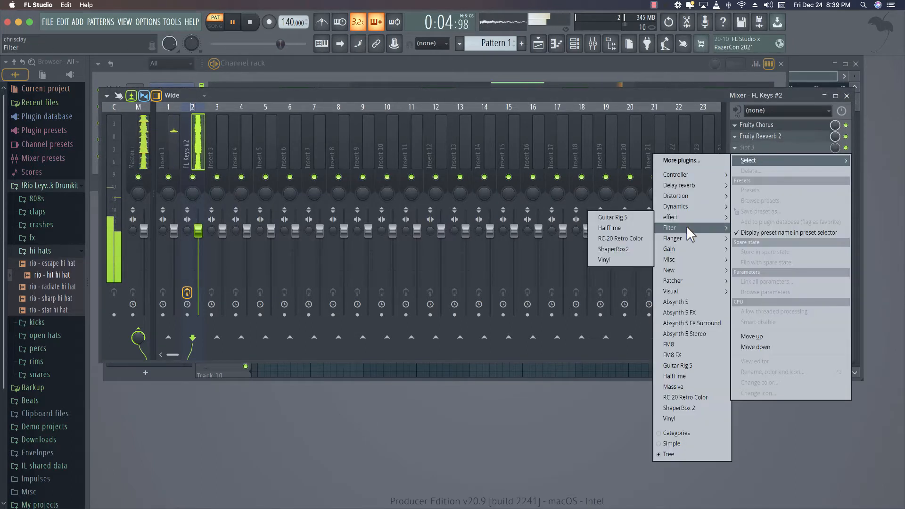
mouse_move(687, 228)
left_click(612, 270)
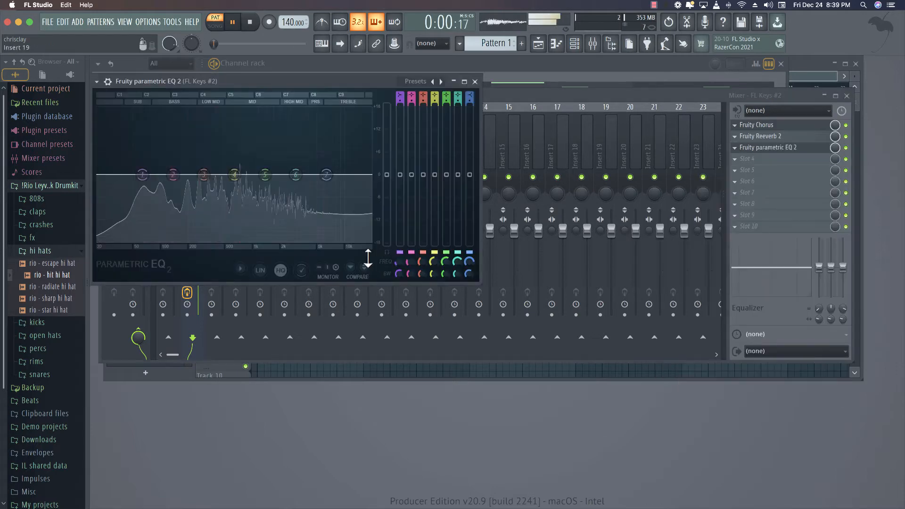
left_click_drag(326, 175, 326, 242)
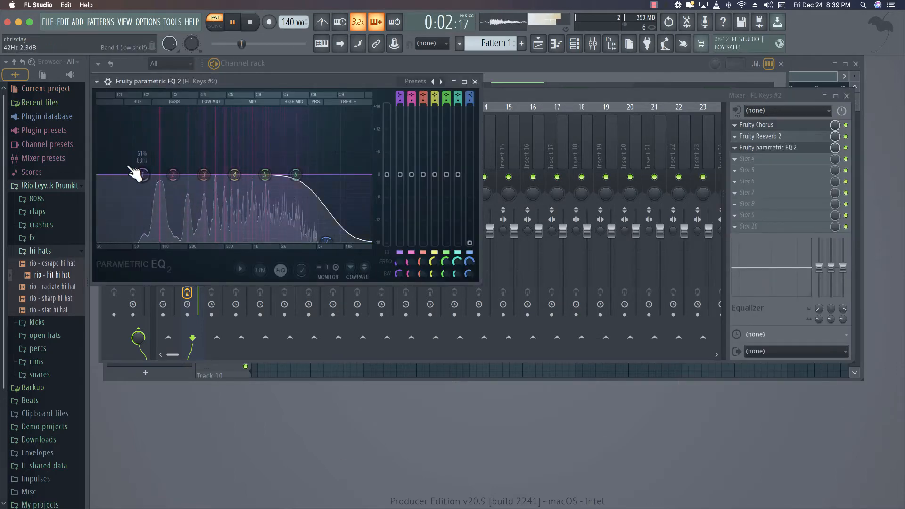
left_click_drag(132, 174, 140, 241)
left_click_drag(234, 175, 202, 162)
left_click_drag(295, 175, 305, 205)
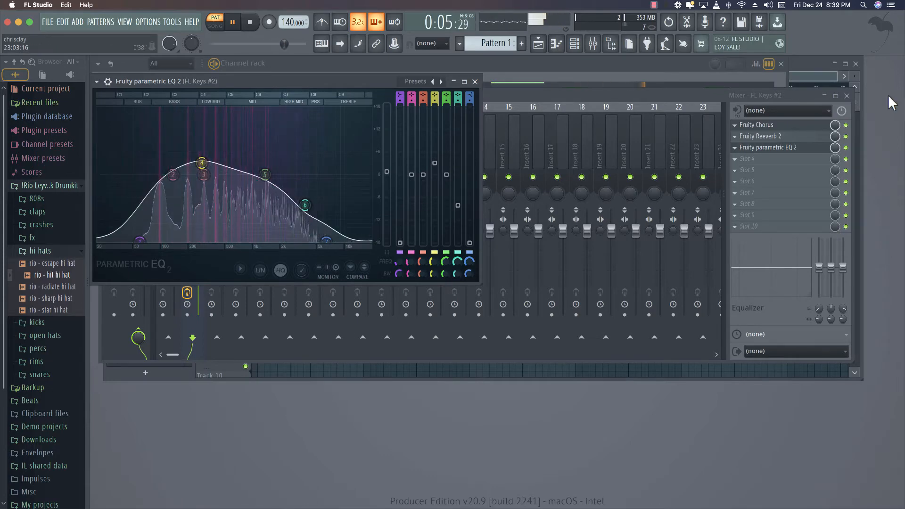
Set the Fruity Chorus mix level to 51% and insert HalfTime in slot 4 of the FL Keys #2 mixer track.
left_click(834, 127)
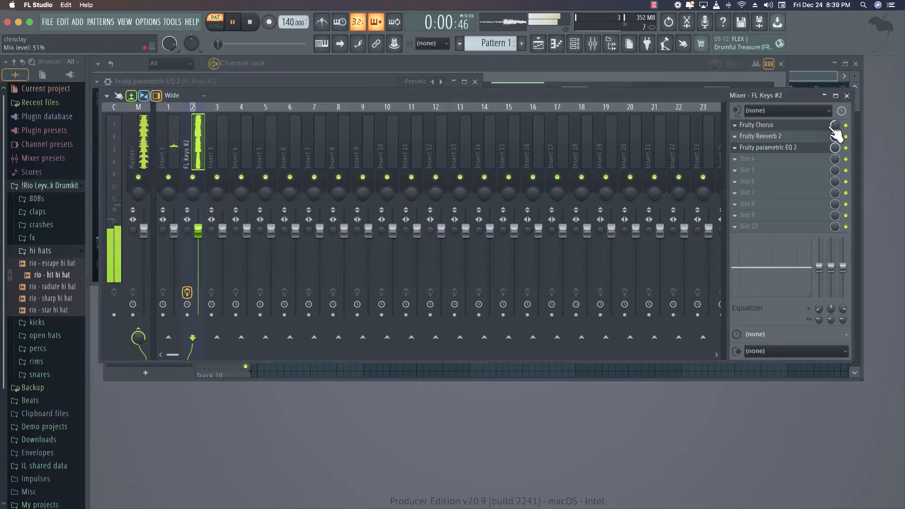
left_click(763, 159)
mouse_move(698, 185)
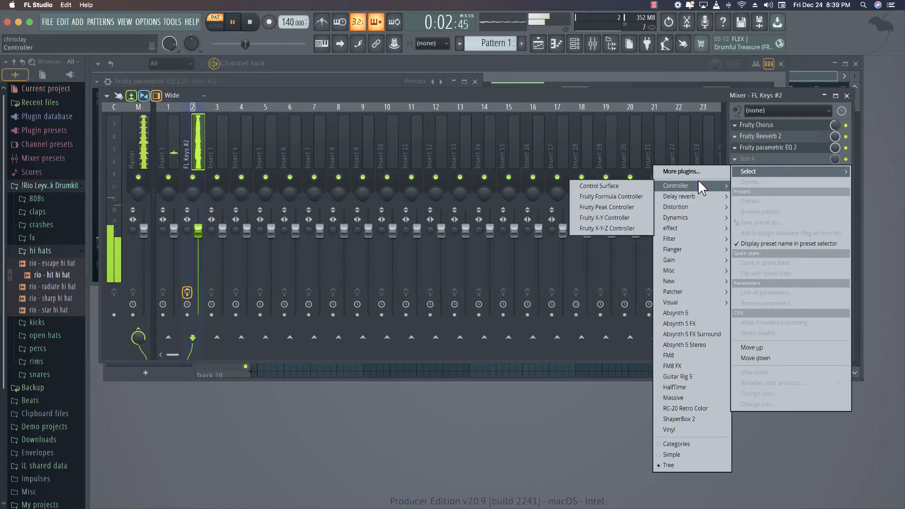
mouse_move(695, 223)
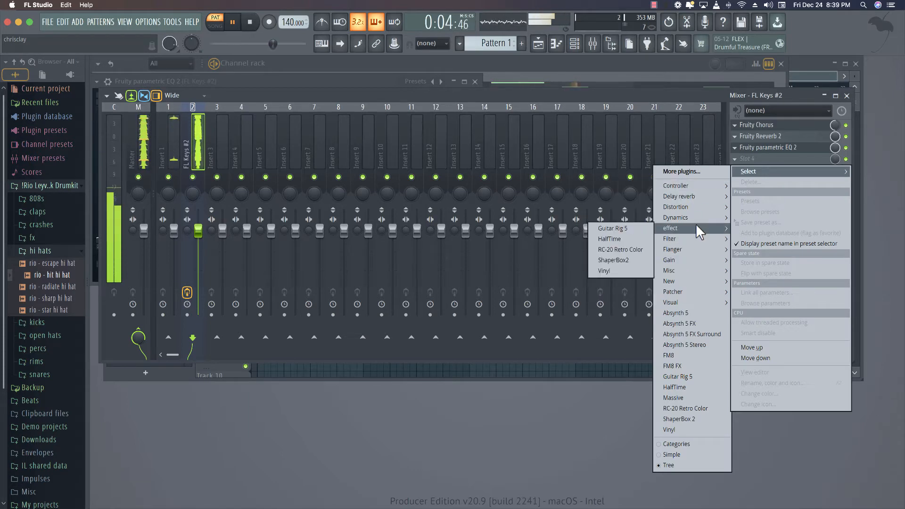
left_click(630, 237)
left_click(560, 84)
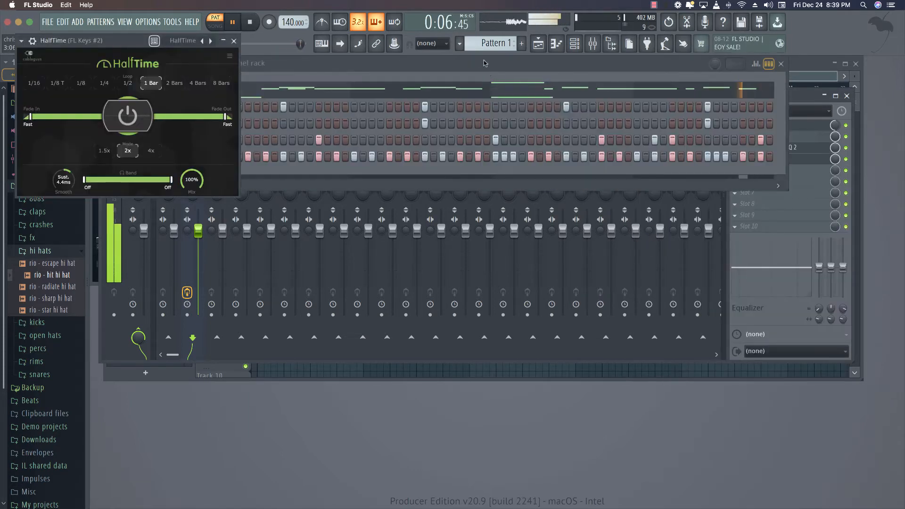
left_click(234, 41)
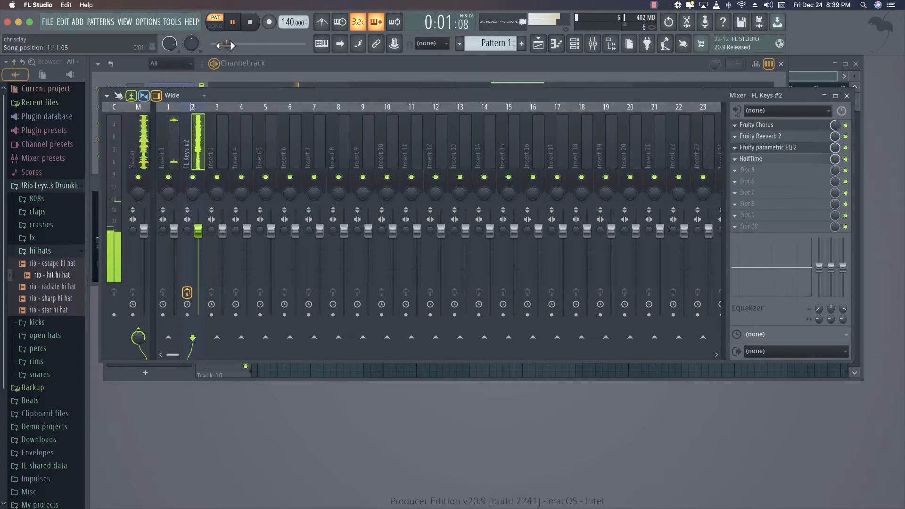
Clone the FL Keys #2 channel and copy its melody notes into the cloned FL Keys channel.
left_click(262, 83)
right_click(182, 90)
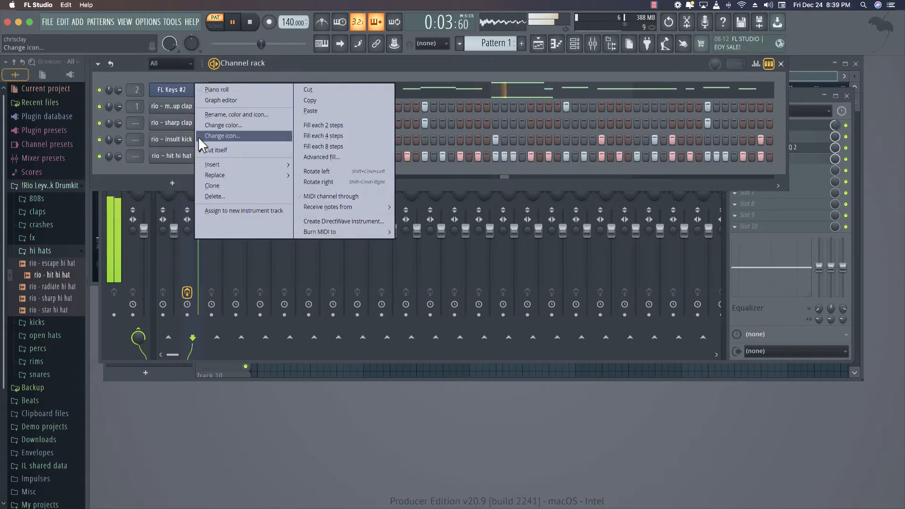
left_click(216, 185)
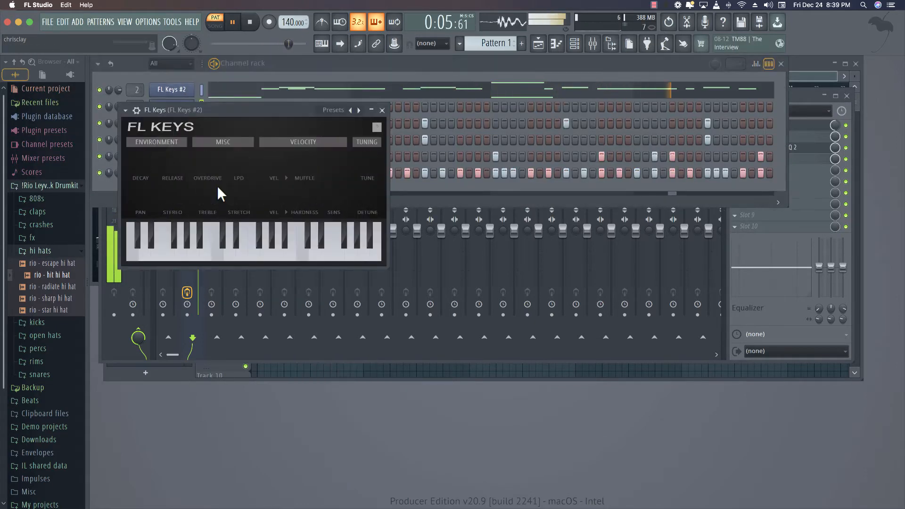
left_click(382, 111)
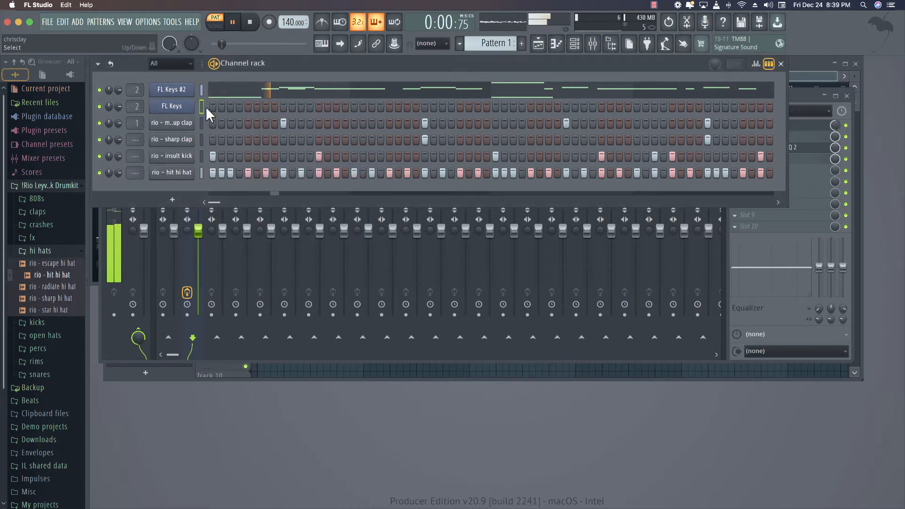
left_click(202, 90)
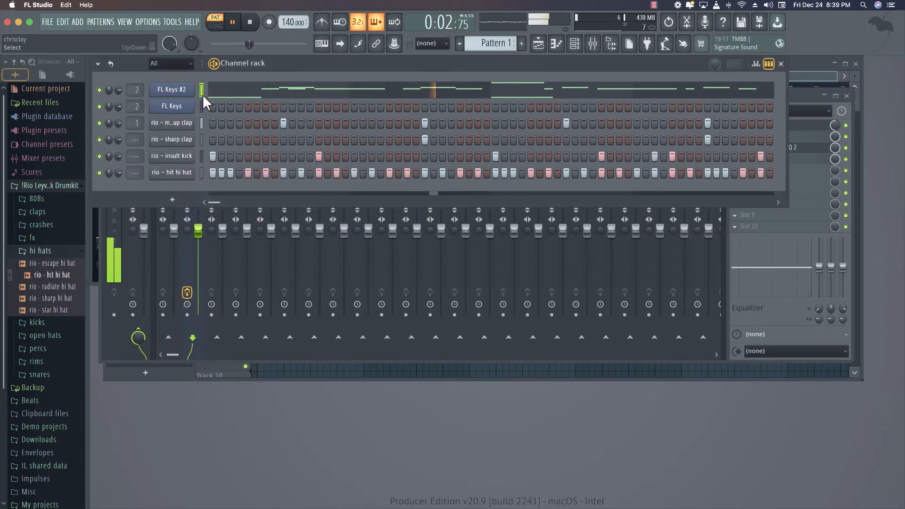
left_click(201, 107)
key("ctrl+v")
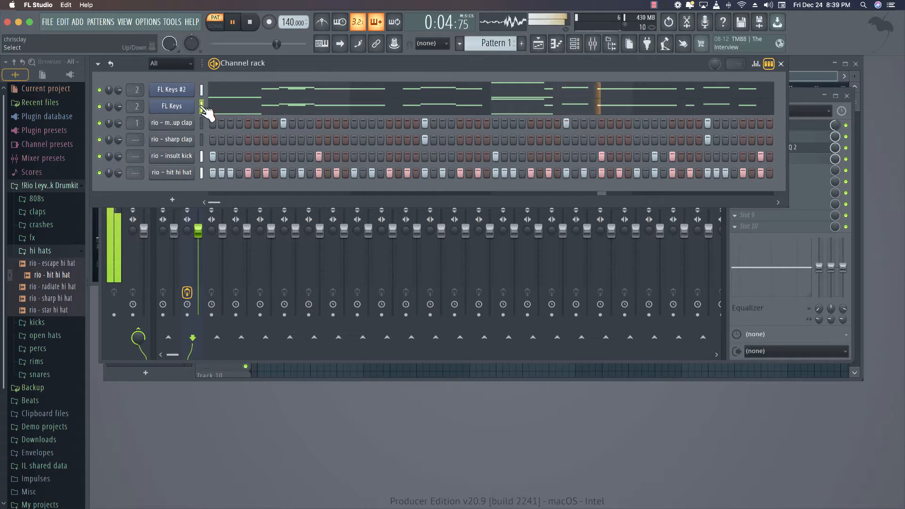
Route the FL Keys #2 channel to mixer insert 3 and insert Fruity Chorus in slot 1 with a reduced mix level.
left_click_drag(135, 90, 135, 81)
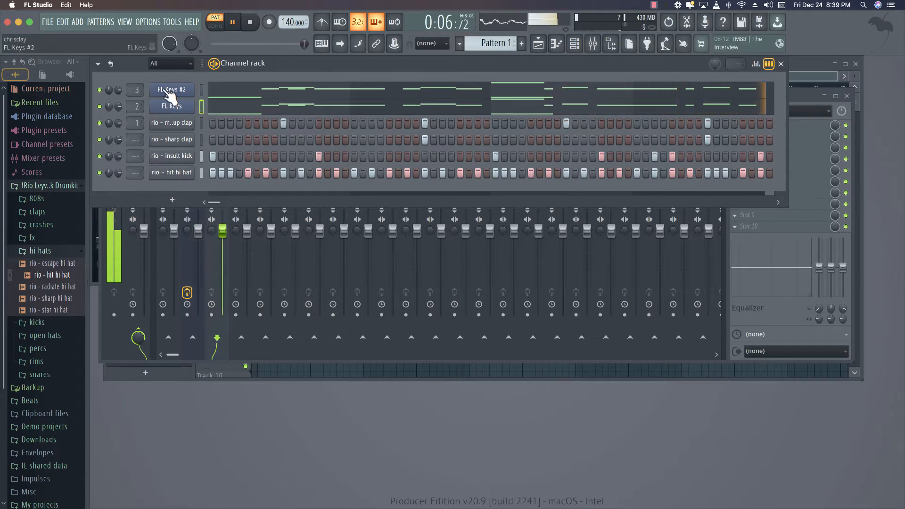
left_click(135, 90)
left_click(793, 127)
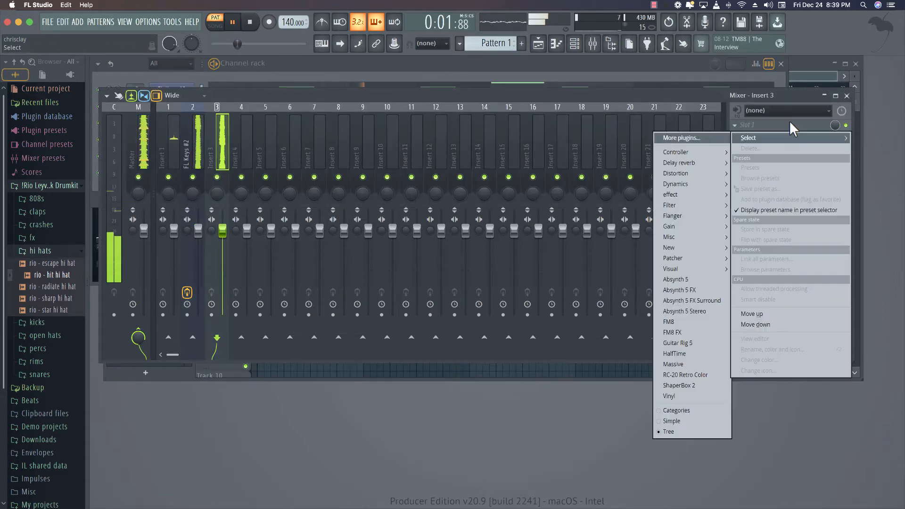
mouse_move(684, 194)
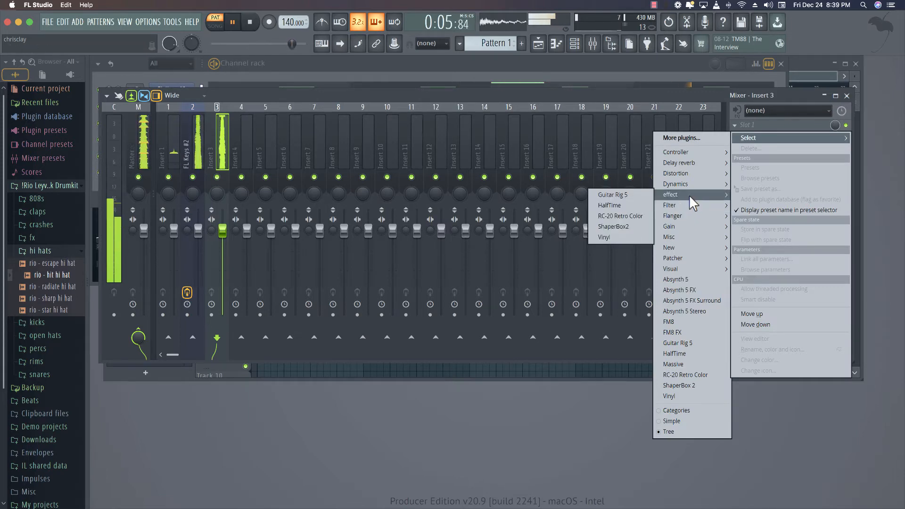
mouse_move(685, 219)
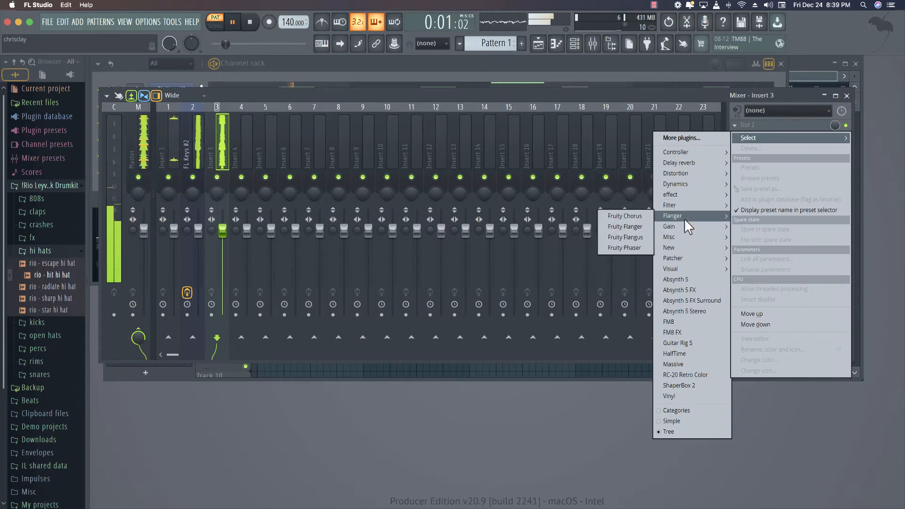
left_click(627, 215)
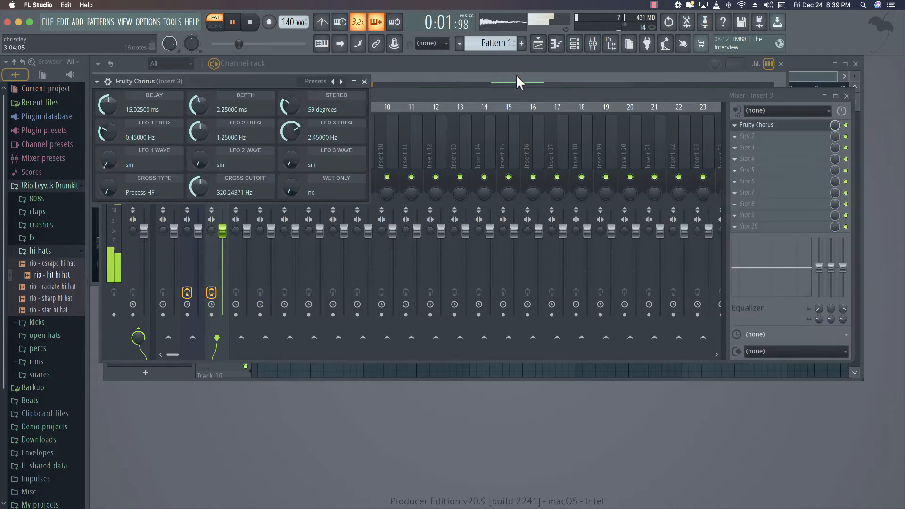
left_click(857, 127)
Insert Fruity Reeverb 2 in slot 2 of mixer insert 3 and close the effect windows.
left_click(766, 136)
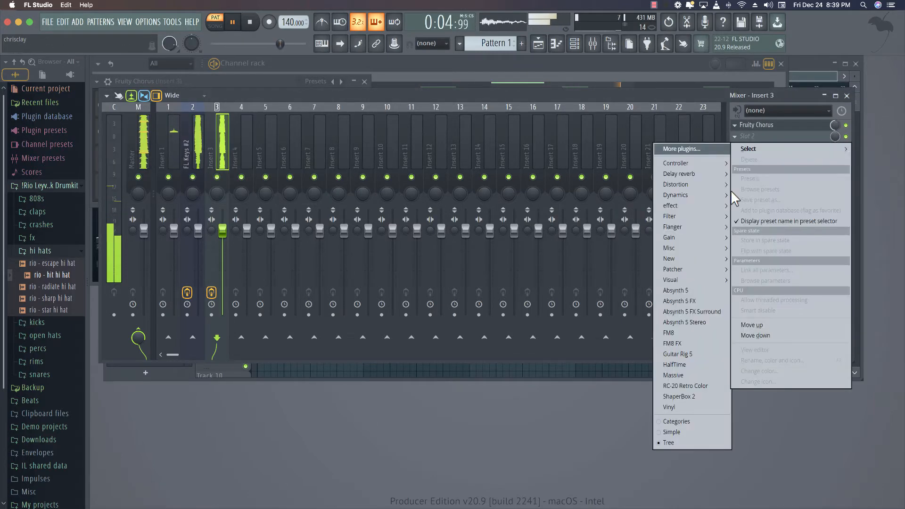
mouse_move(691, 205)
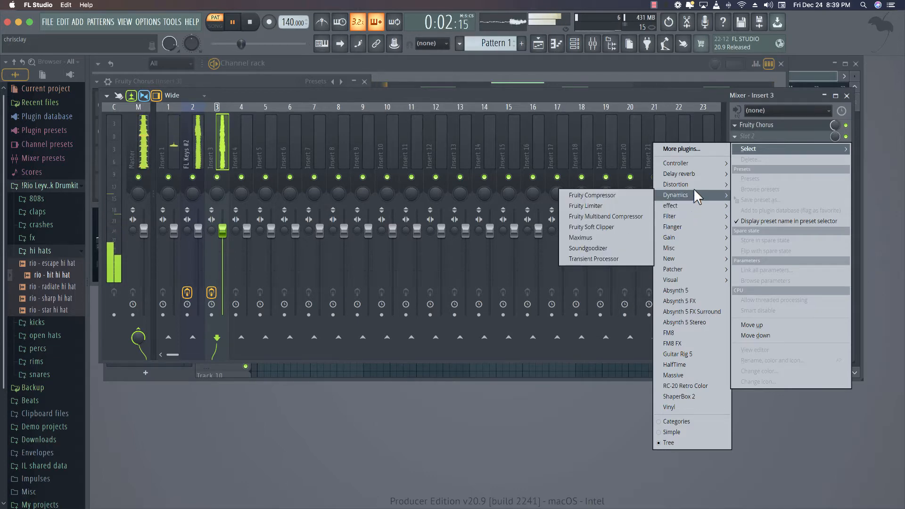
mouse_move(694, 186)
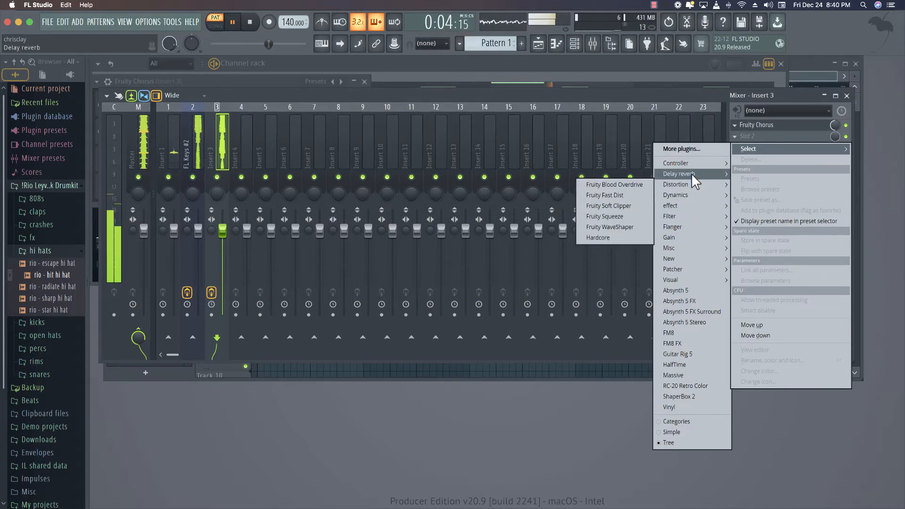
left_click(627, 216)
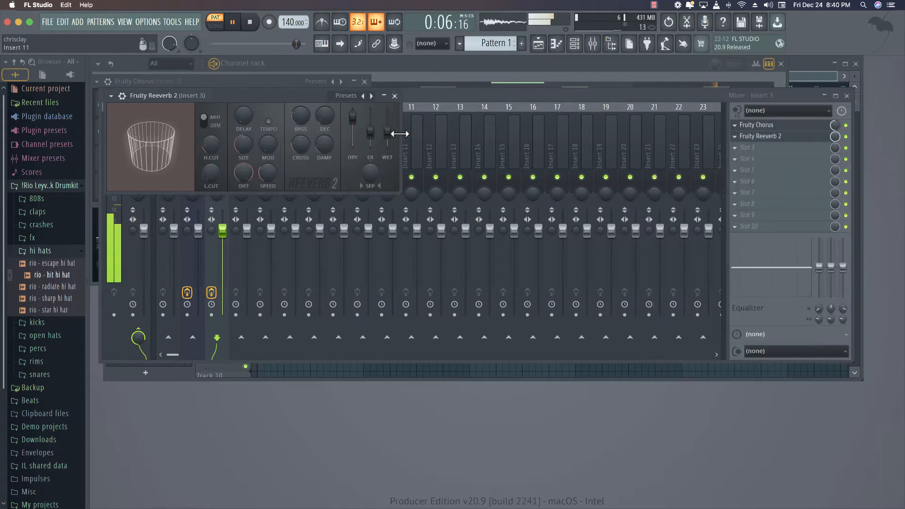
left_click(394, 95)
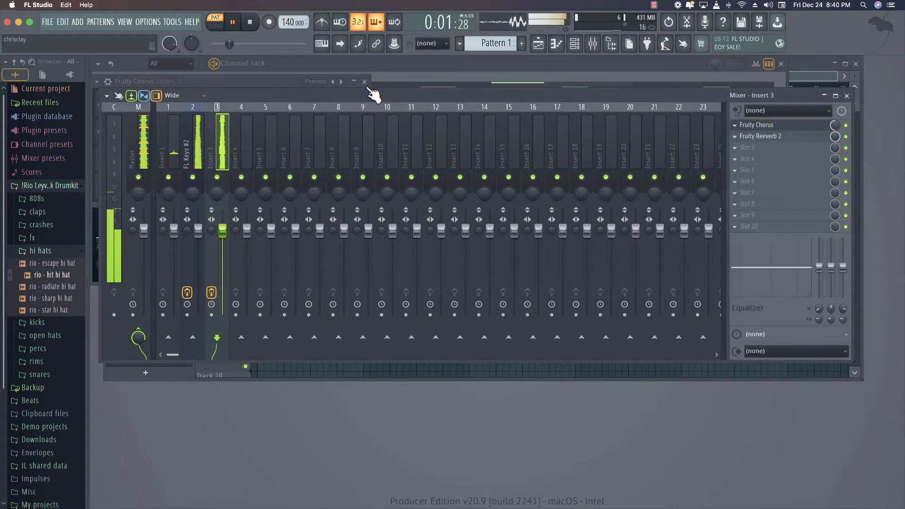
left_click(367, 84)
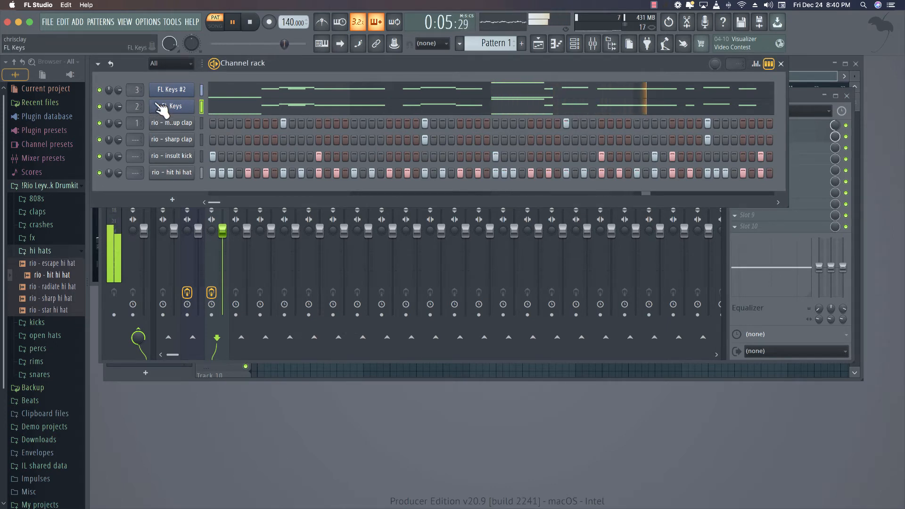
Mute only the FL Keys #2 channel and bring up the mixer track of the FL Keys channel.
left_click(100, 108)
left_click(100, 90)
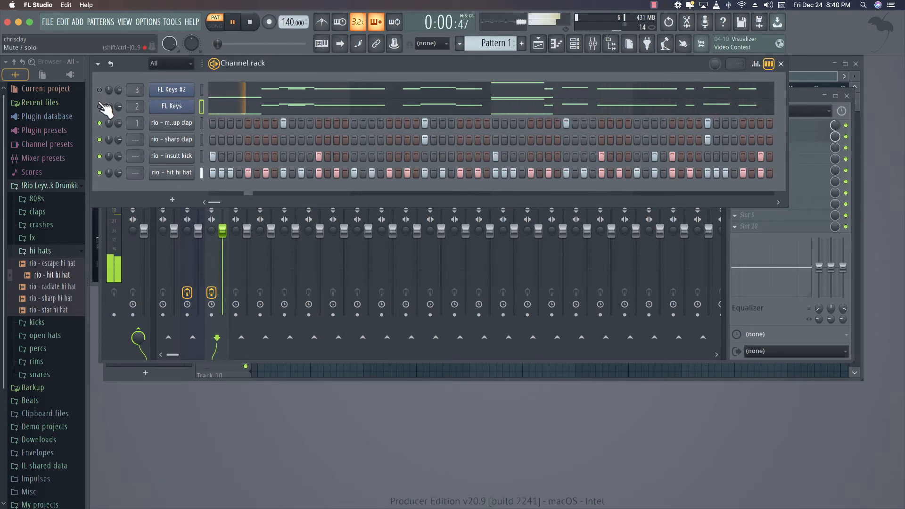
left_click(99, 106)
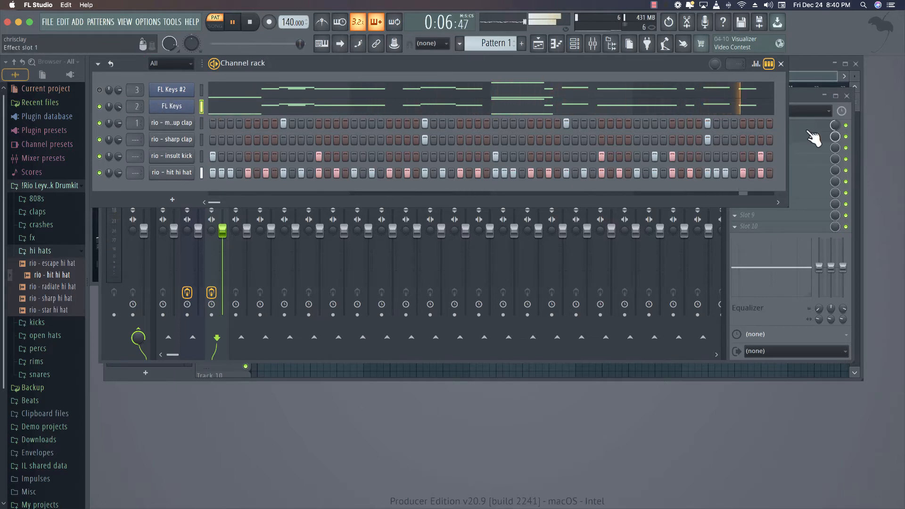
left_click(826, 103)
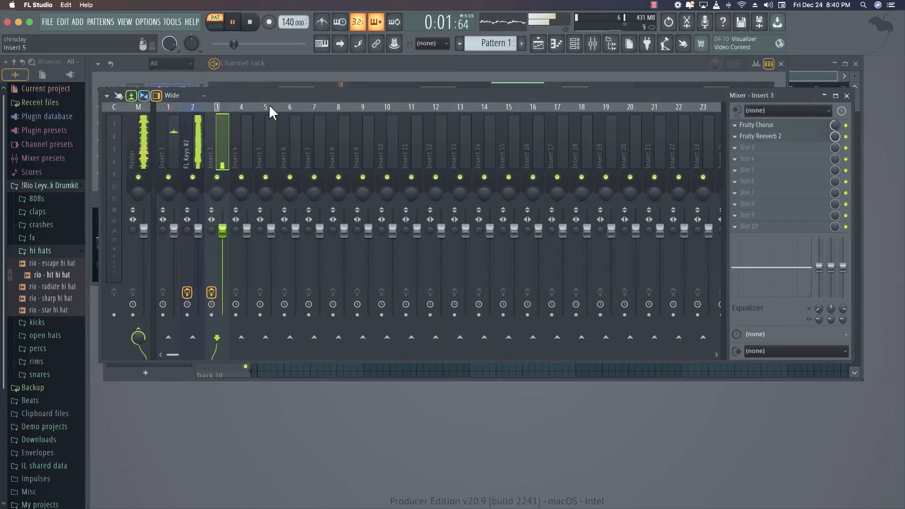
left_click(249, 87)
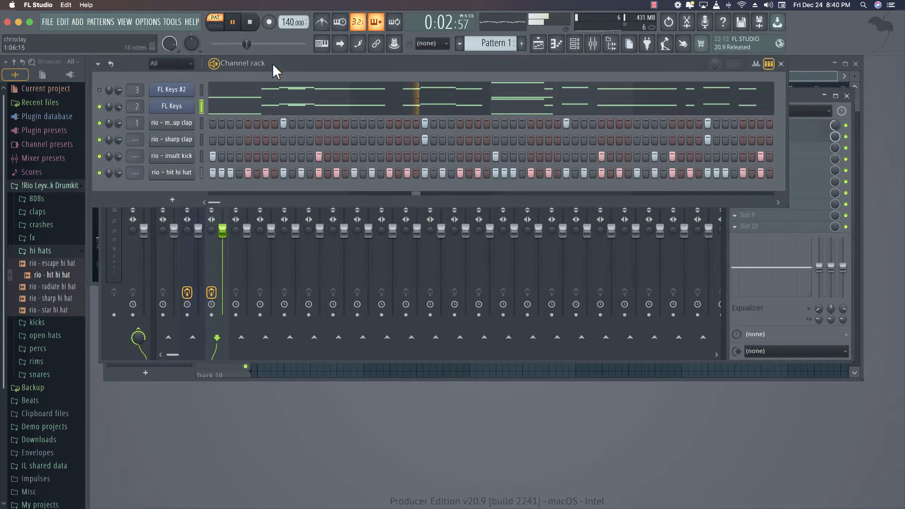
double_click(137, 108)
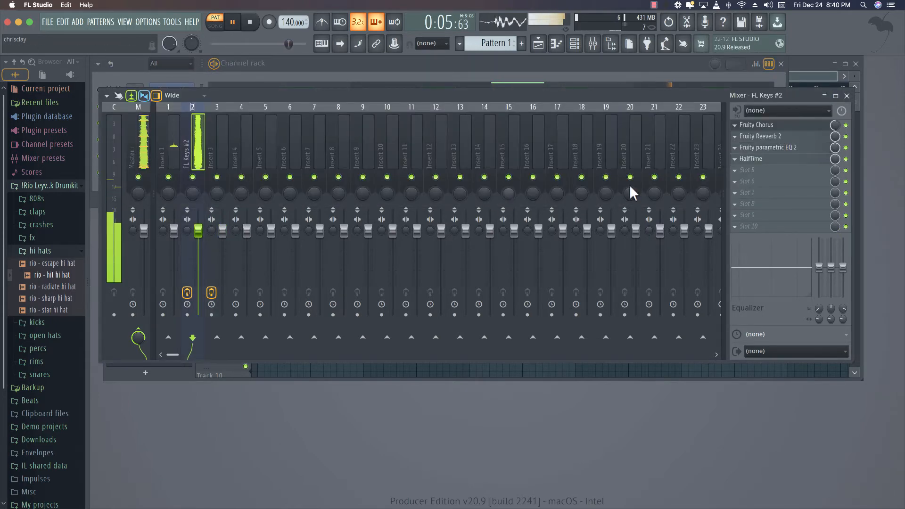
In mixer track 2's Fruity parametric EQ 2, cut band 6 fully and raise band 1 to about -6.9 dB, and lower the track's volume.
left_click(788, 148)
left_click_drag(334, 212, 303, 240)
left_click_drag(141, 240, 143, 201)
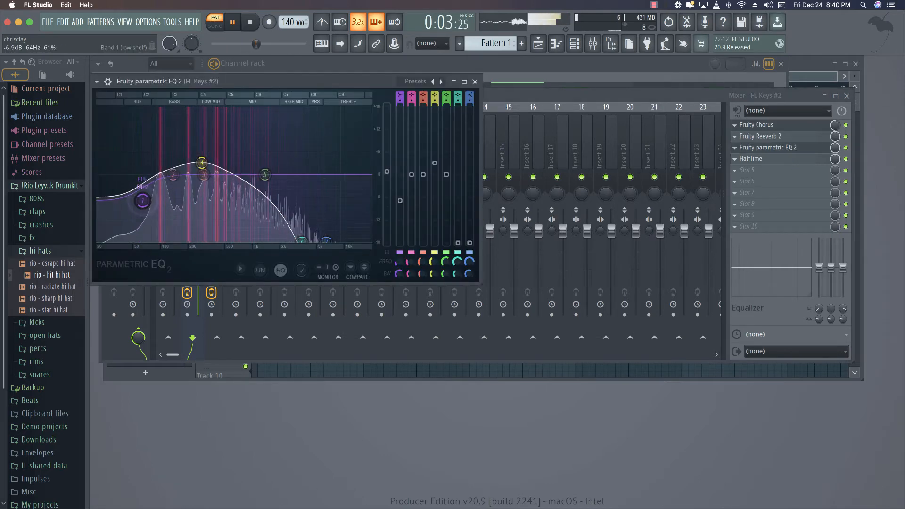
left_click(474, 82)
left_click_drag(198, 228, 197, 263)
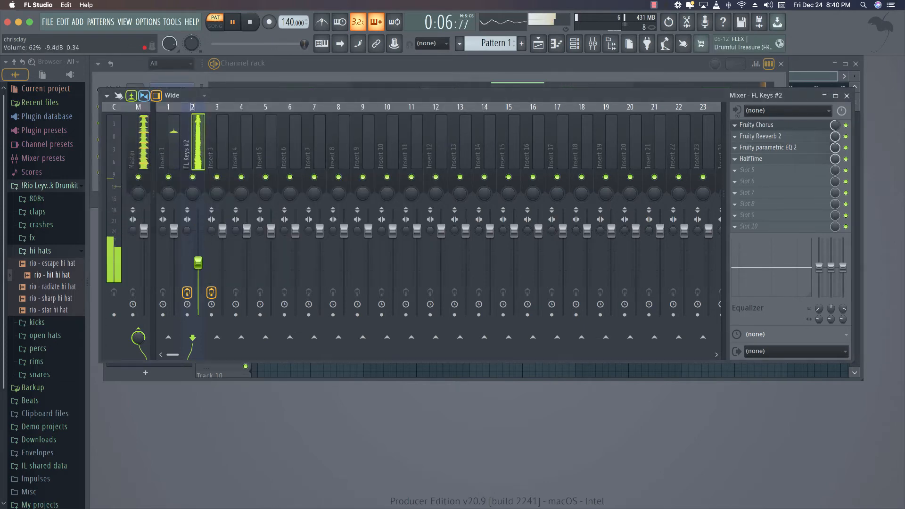
Unmute the FL Keys #2 channel and adjust its volume, and set the rio - hit hi hat channel volume to about 76%.
left_click(274, 70)
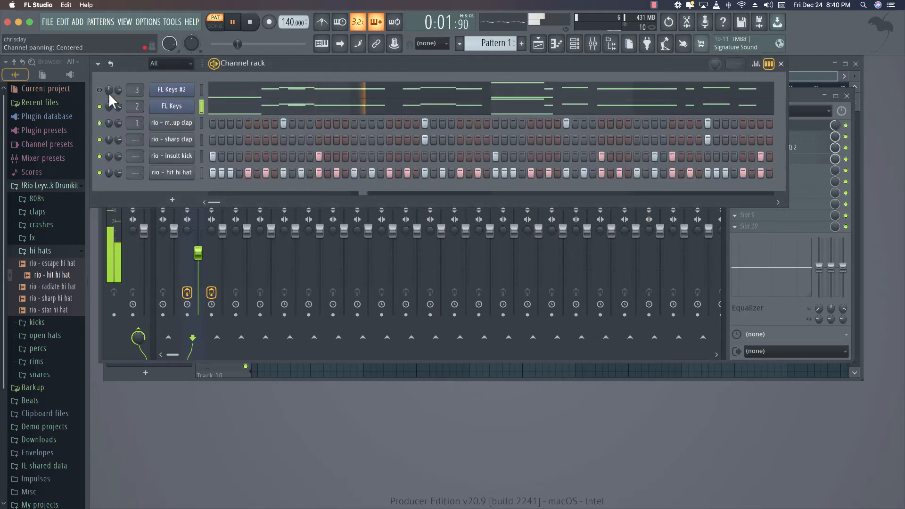
mouse_move(118, 90)
left_mouse_down()
mouse_move(119, 111)
mouse_move(117, 89)
left_mouse_up()
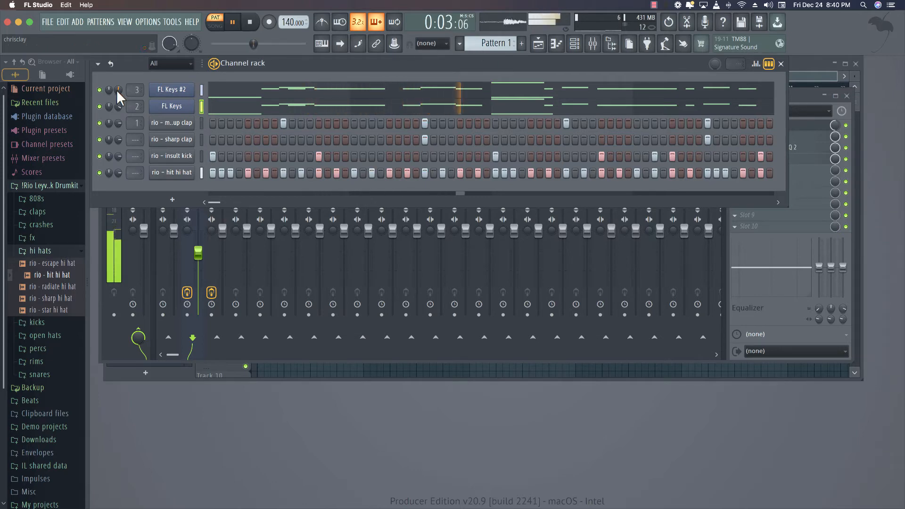
left_click_drag(117, 90, 117, 85)
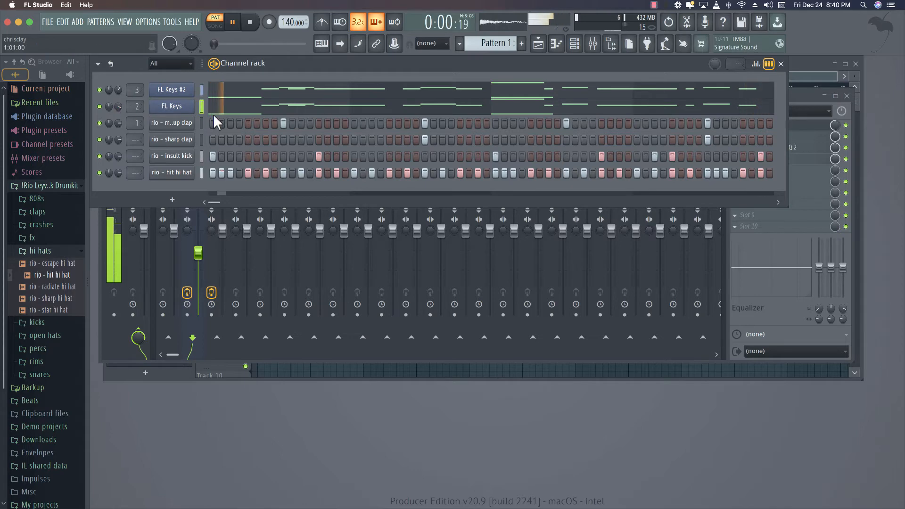
left_click_drag(117, 173, 118, 172)
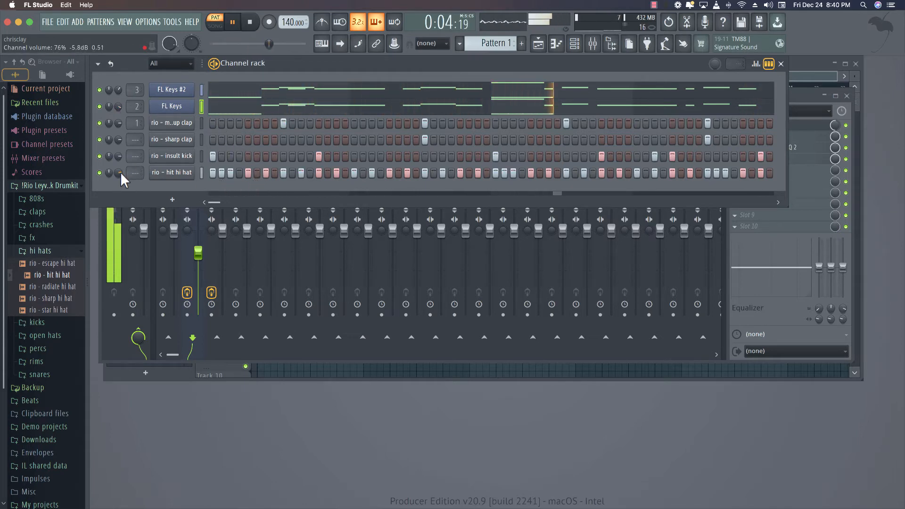
left_click(800, 94)
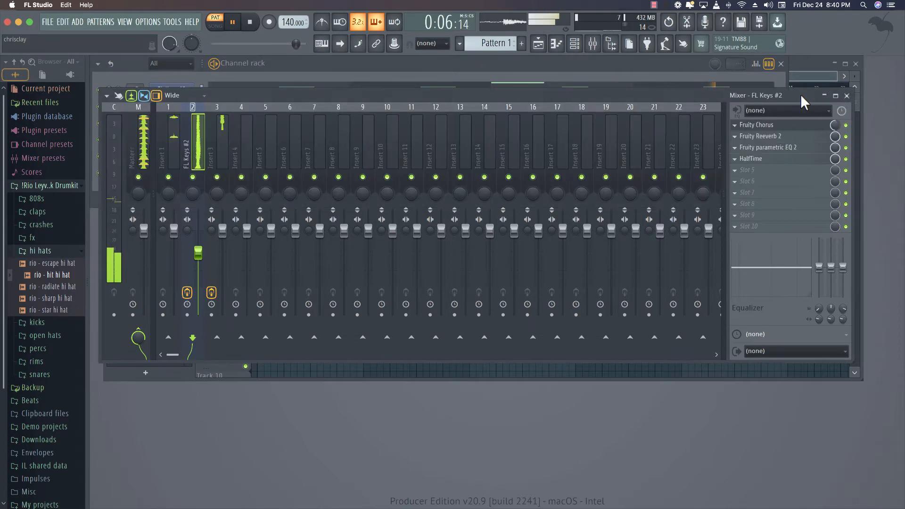
left_click(669, 62)
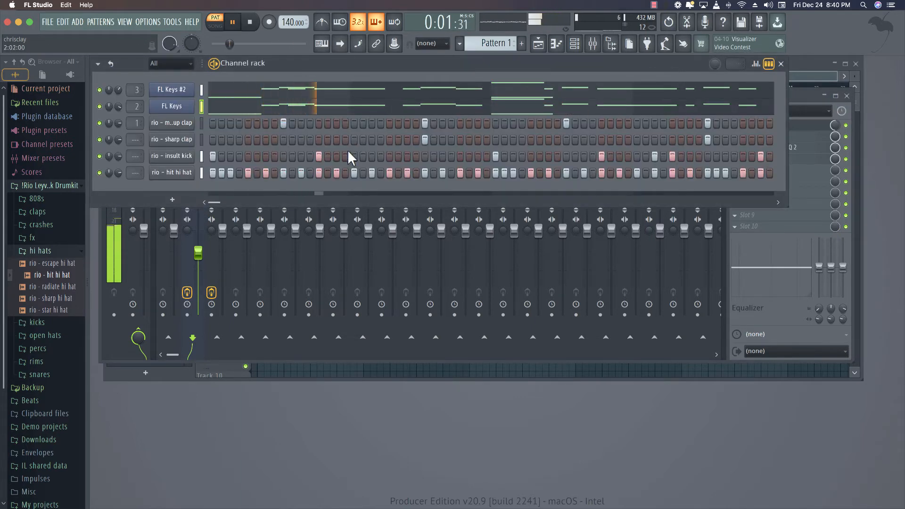
left_click(804, 101)
left_click(650, 74)
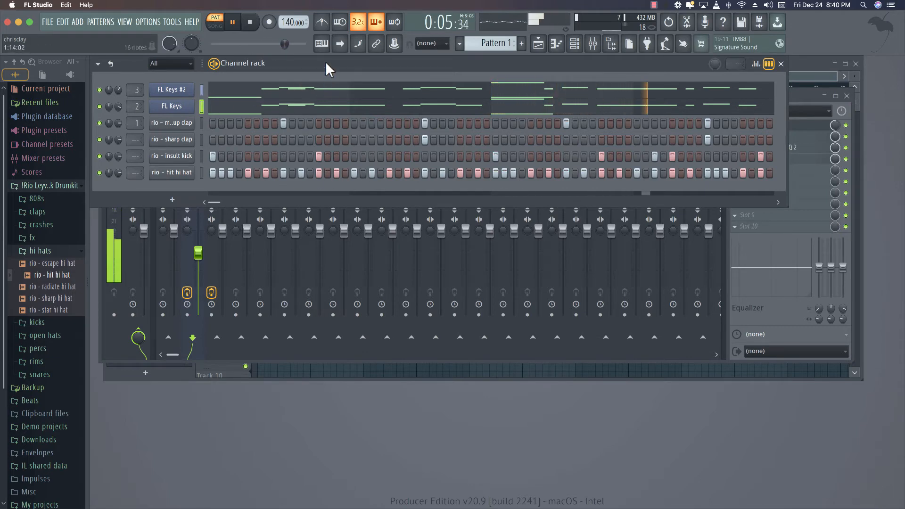
left_click(797, 95)
left_click(607, 72)
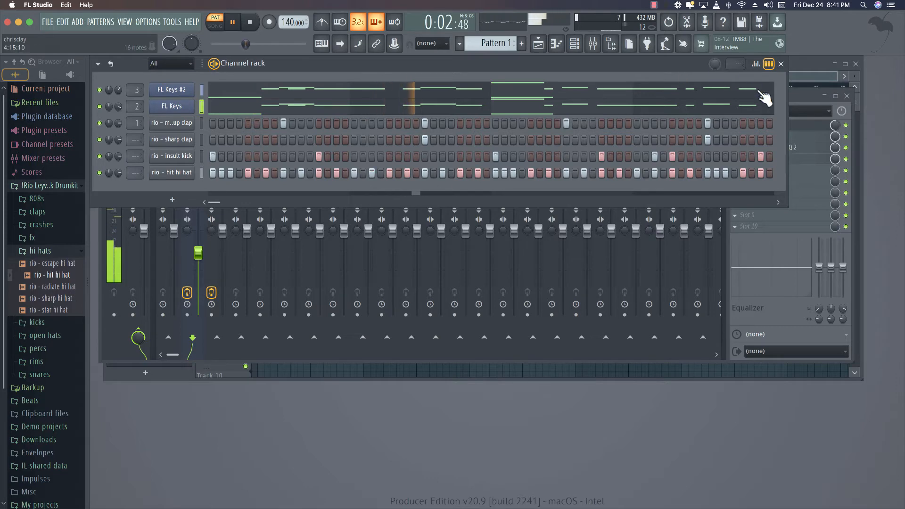
left_click(786, 99)
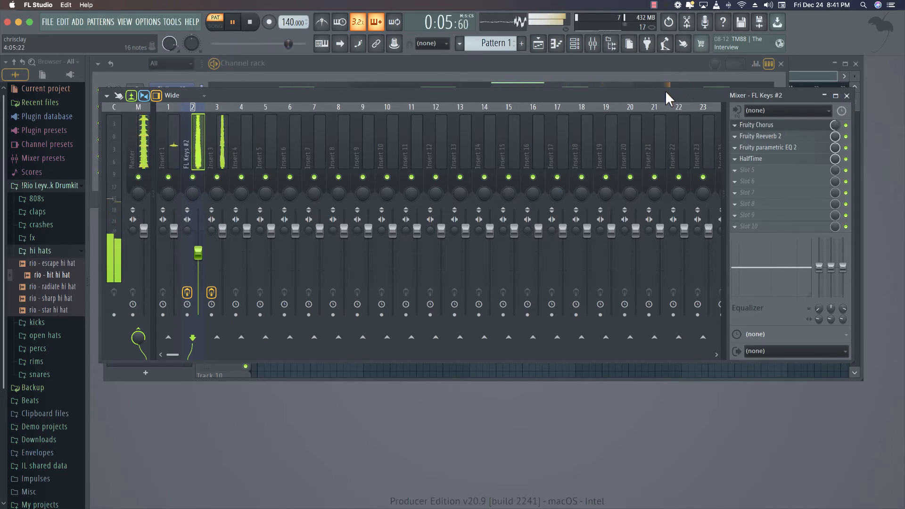
left_click(675, 62)
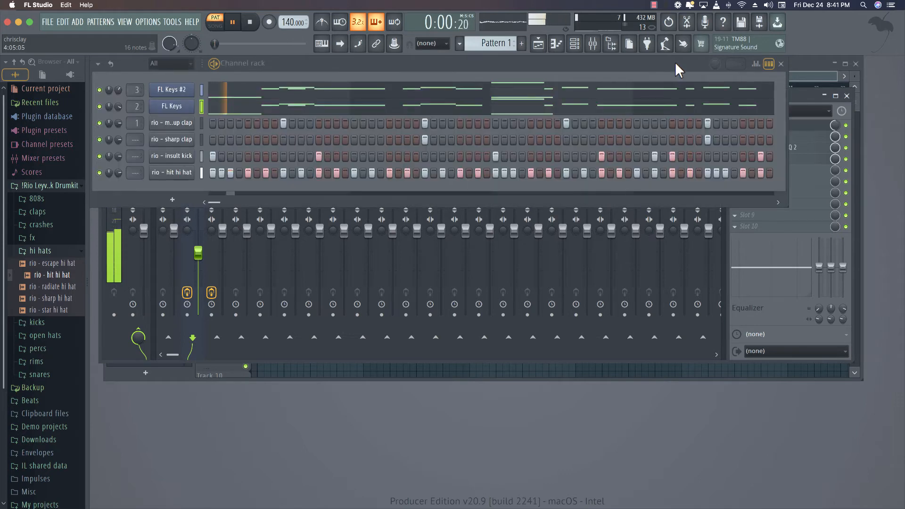
left_click(801, 100)
left_click(624, 65)
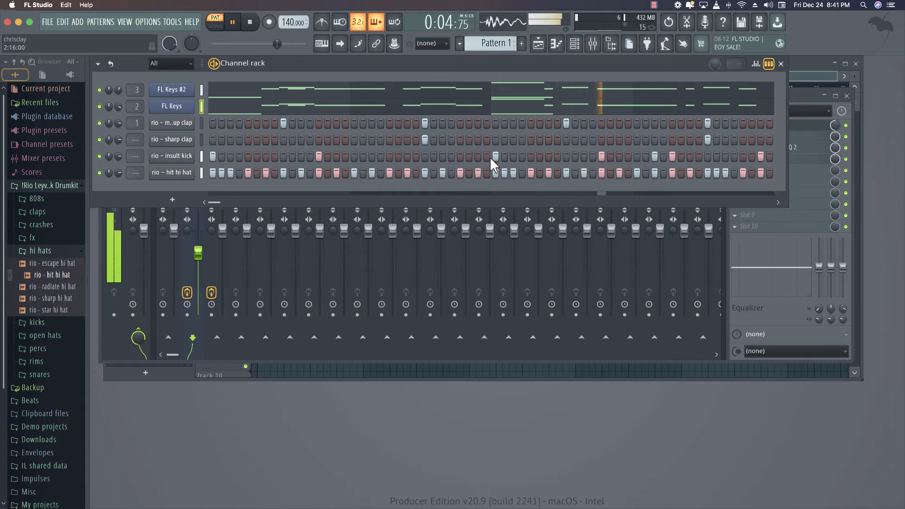
left_click(764, 100)
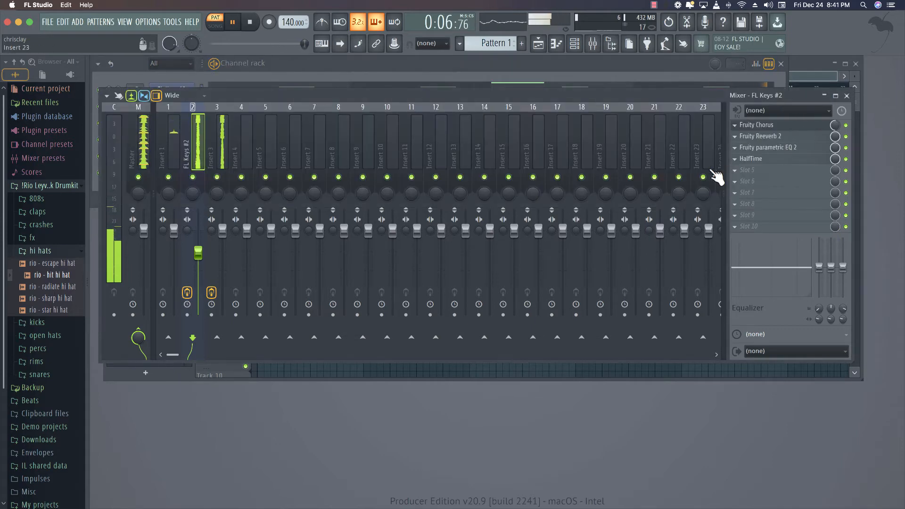
left_click(444, 60)
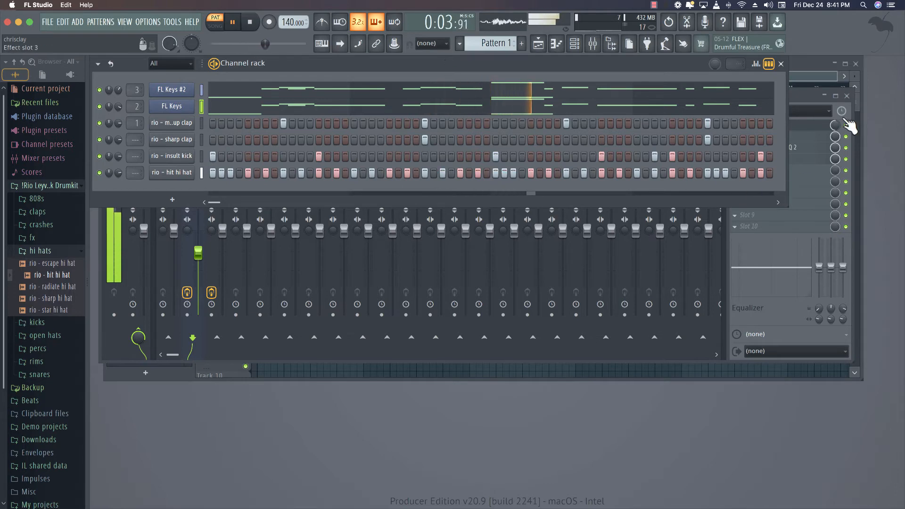
left_click(804, 97)
left_click(671, 63)
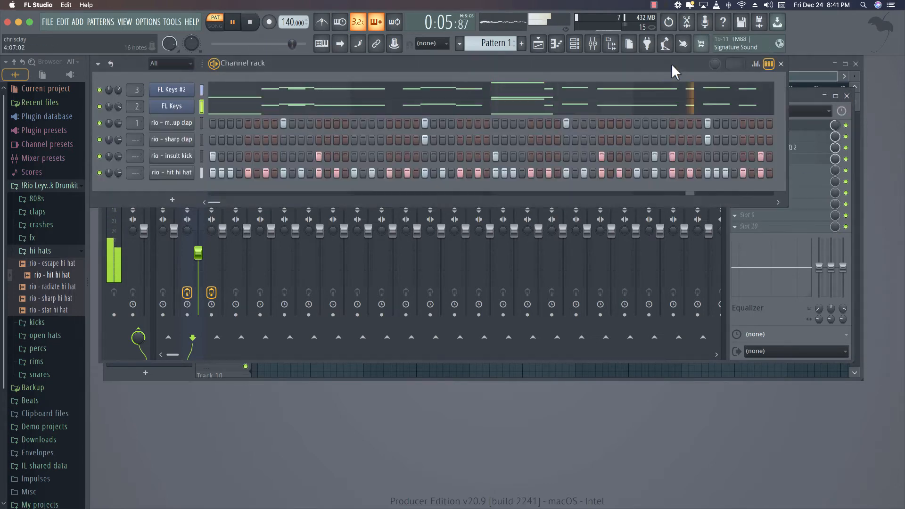
left_click(797, 94)
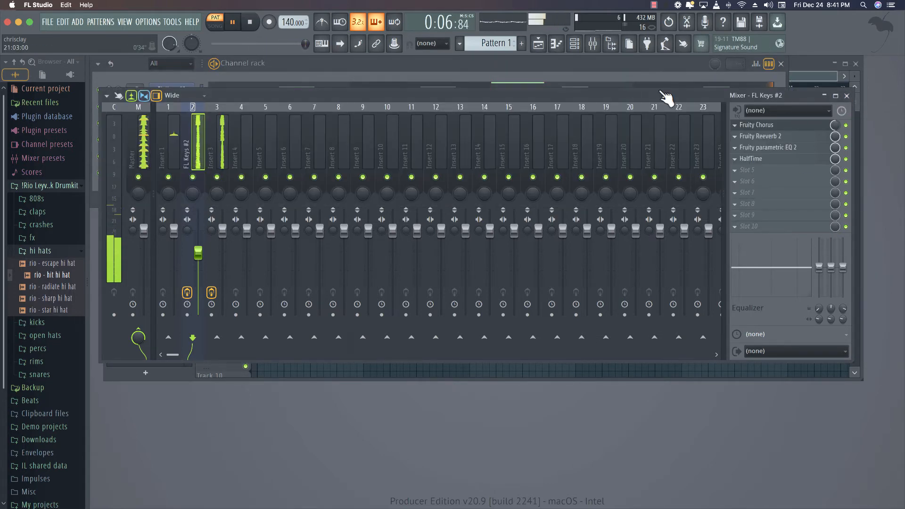
left_click(548, 59)
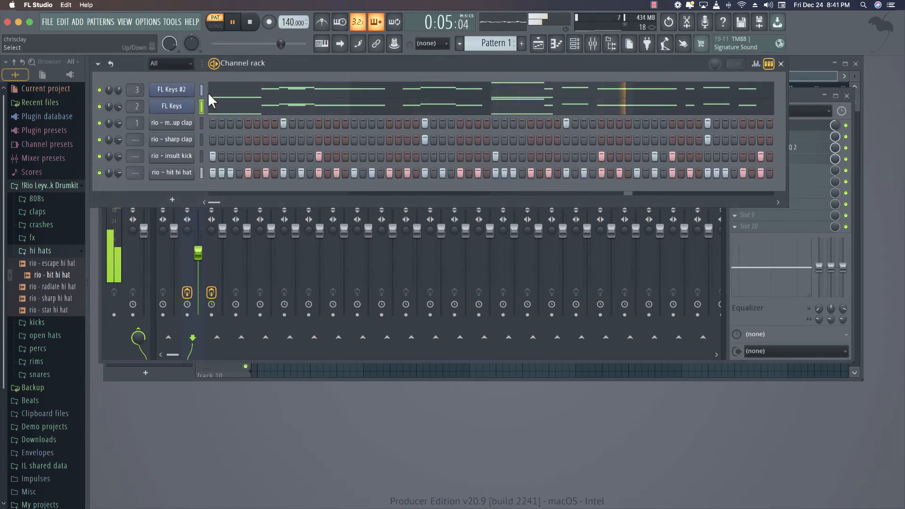
In the rio - hit hi hat piano roll, chop the C5 notes on beat 3 of bar 1 into a fast roll with the chopper.
right_click(189, 168)
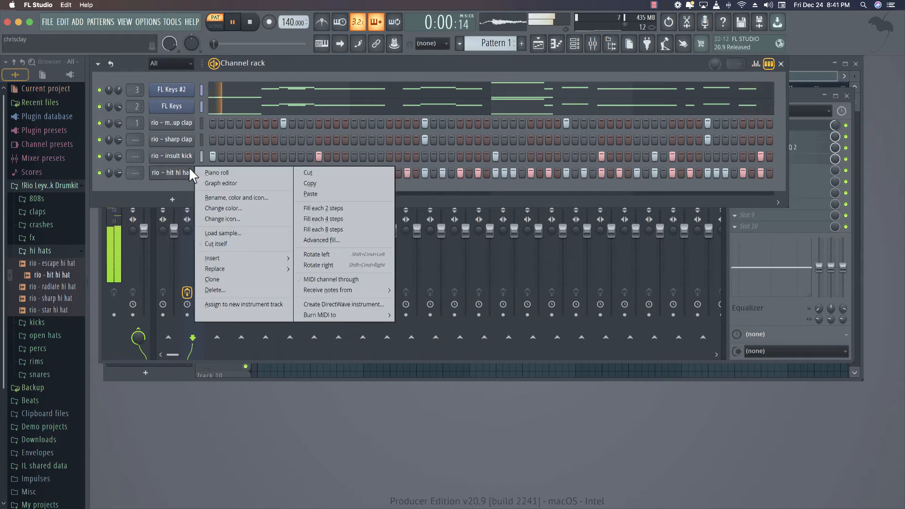
left_click(216, 173)
key("super+l")
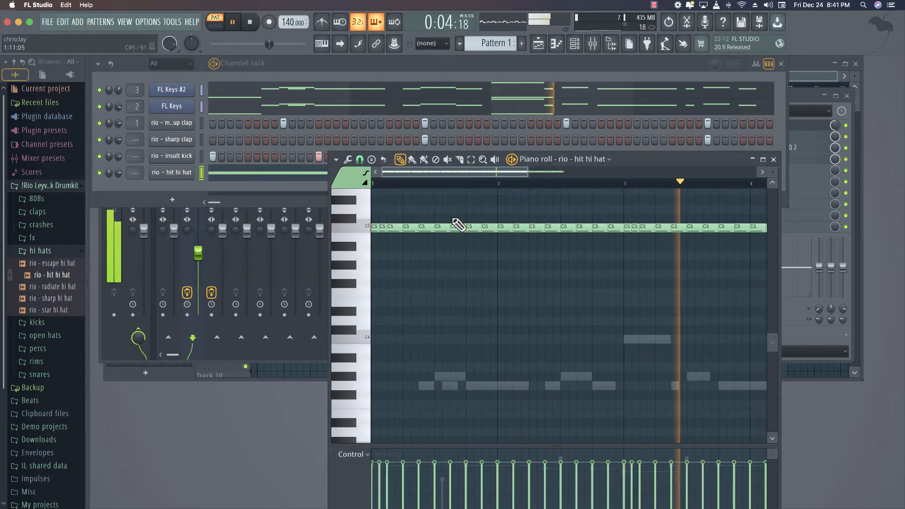
left_click_drag(447, 217, 454, 235)
key("alt+u")
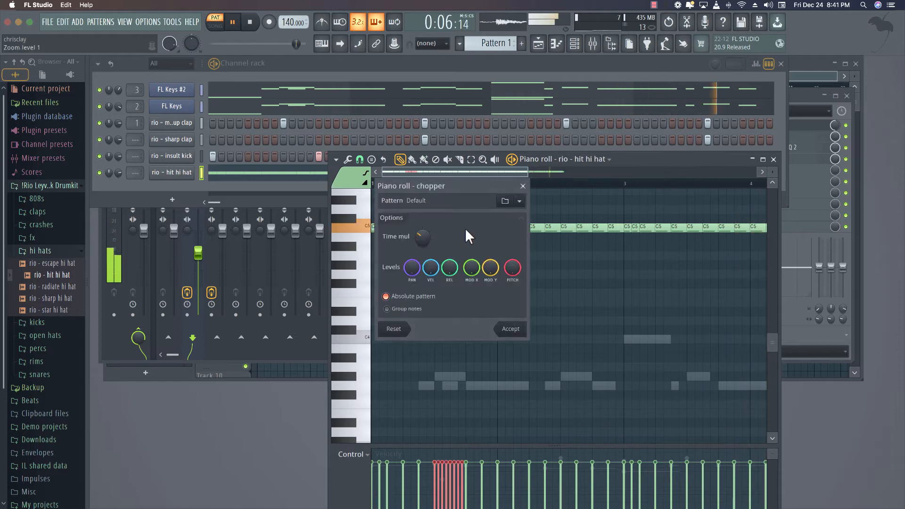
left_click_drag(459, 188, 590, 240)
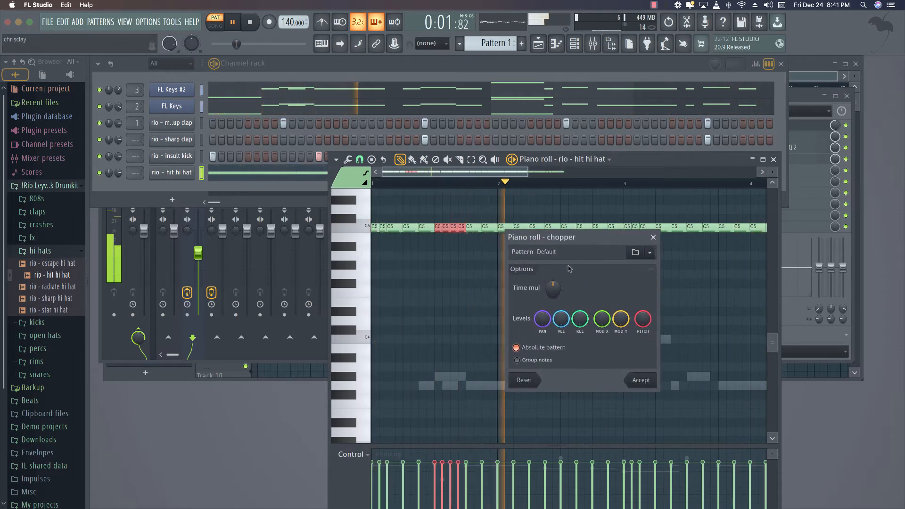
left_click(640, 380)
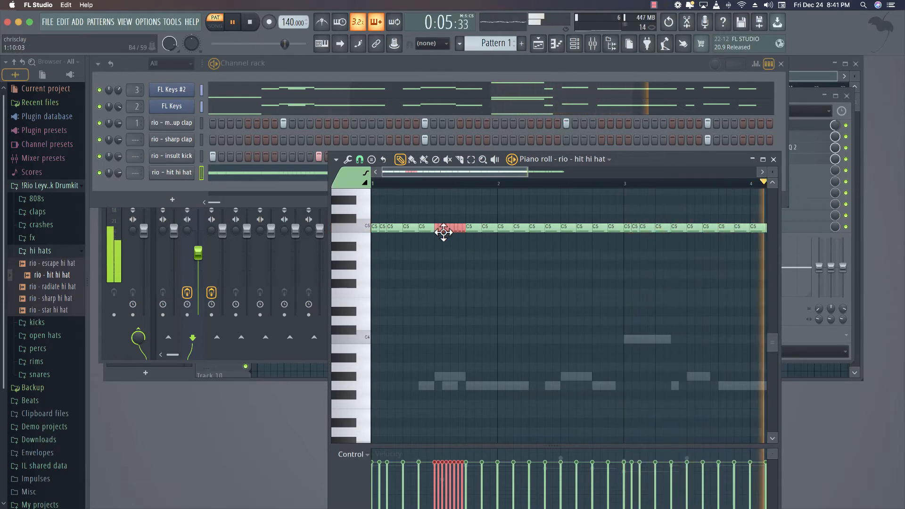
Copy the hi-hat roll to beat 3 of bar 2 at F4 and add single F4 notes late in bar 3 and early in bar 4.
left_click_drag(443, 233, 571, 298)
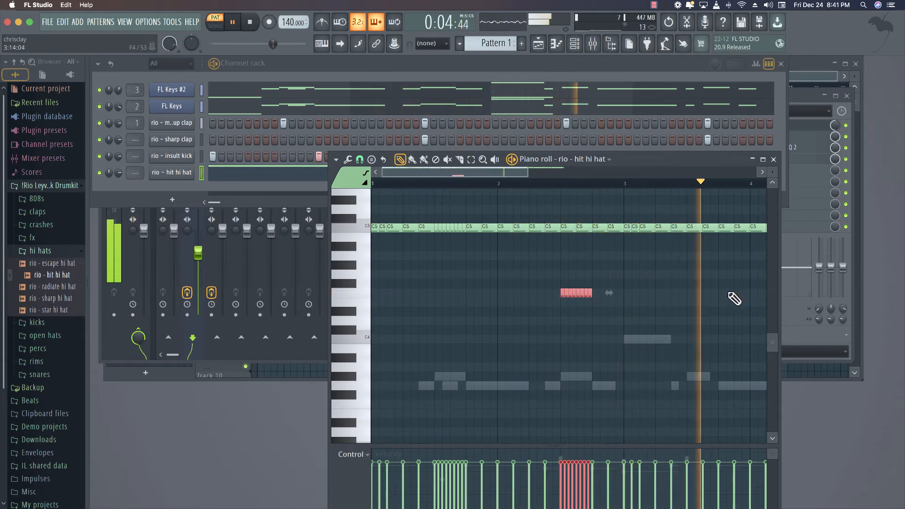
left_click(738, 295)
left_click(738, 293)
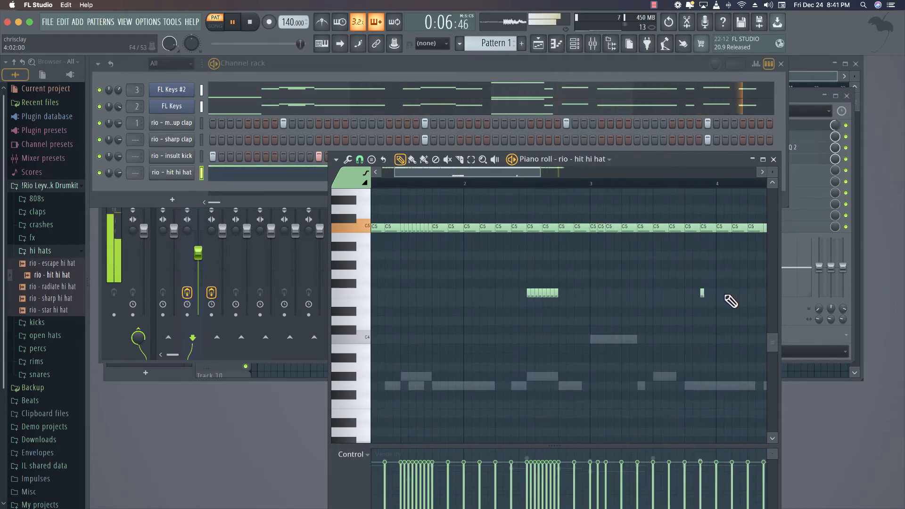
Add the rio - king perc sample as a new channel and place hits on steps 7, 47 and 51.
left_click(39, 349)
left_click_drag(45, 365, 184, 191)
left_click(184, 191)
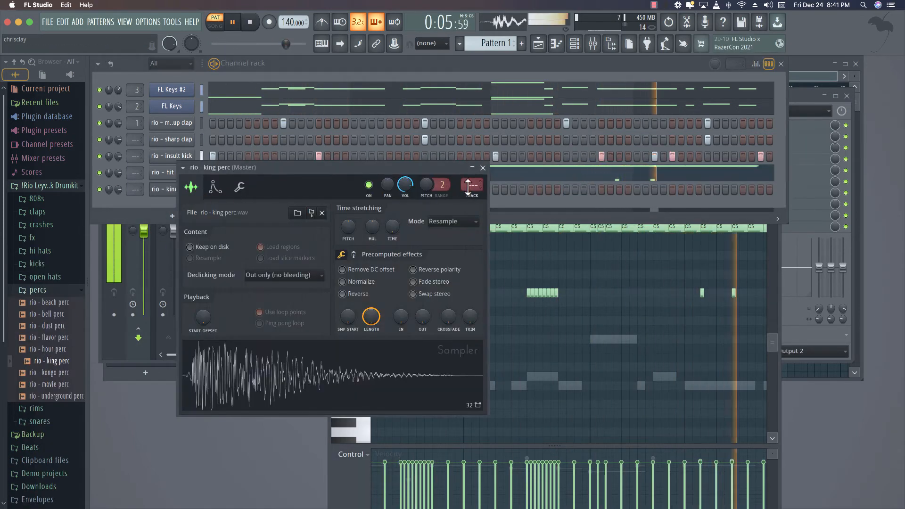
left_click(340, 195)
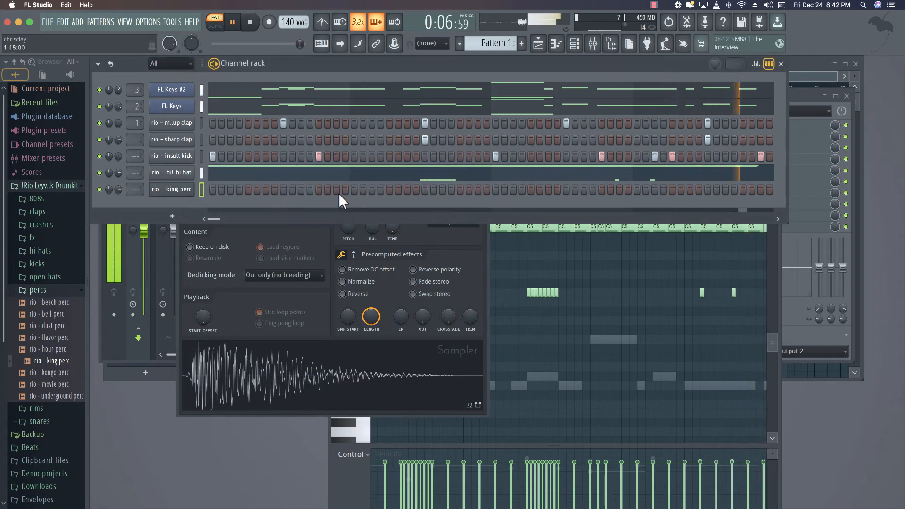
left_click(265, 190)
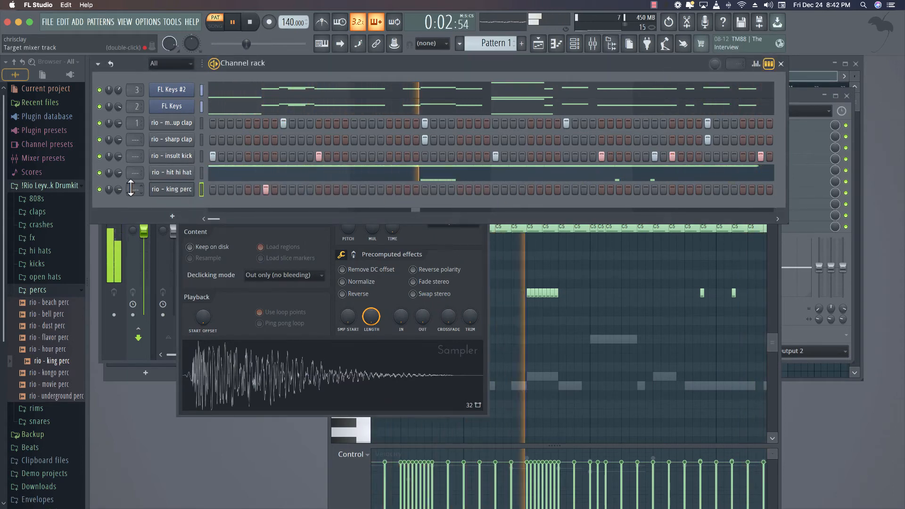
left_click(619, 190)
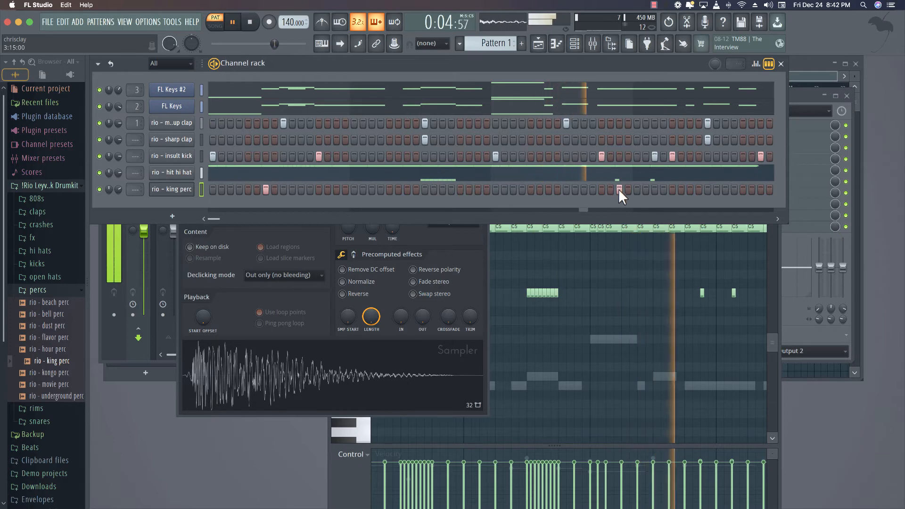
left_click(654, 189)
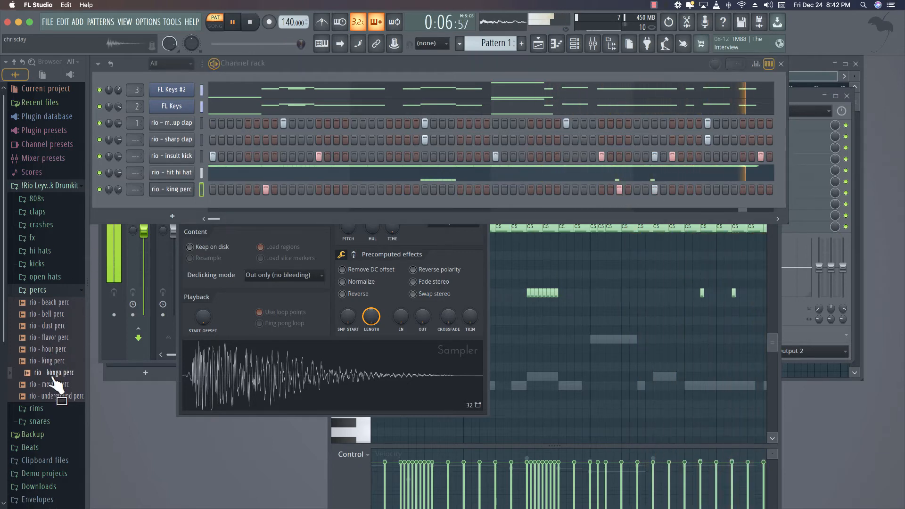
Add the rio - hour perc sample as a new channel and place hits on steps 3, 35, 59 and 63.
left_click_drag(159, 214, 160, 208)
left_click(231, 206)
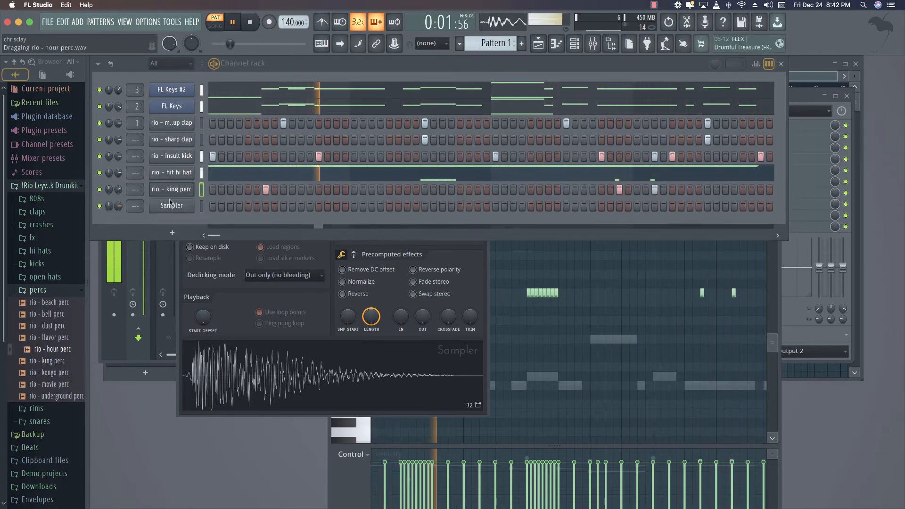
left_click(514, 206)
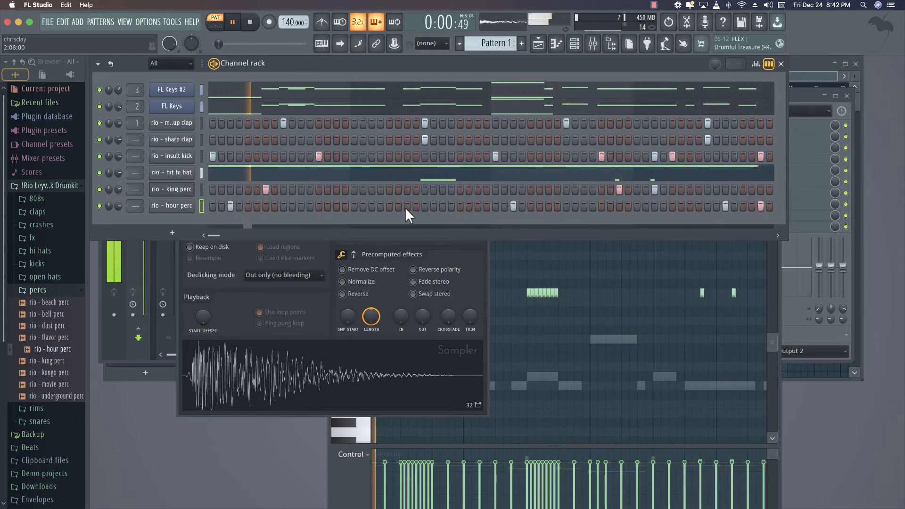
Add the rio - sharp hi hat sample as a new channel and fill each 8 steps.
left_click(45, 251)
left_click_drag(49, 276, 167, 222)
right_click(168, 221)
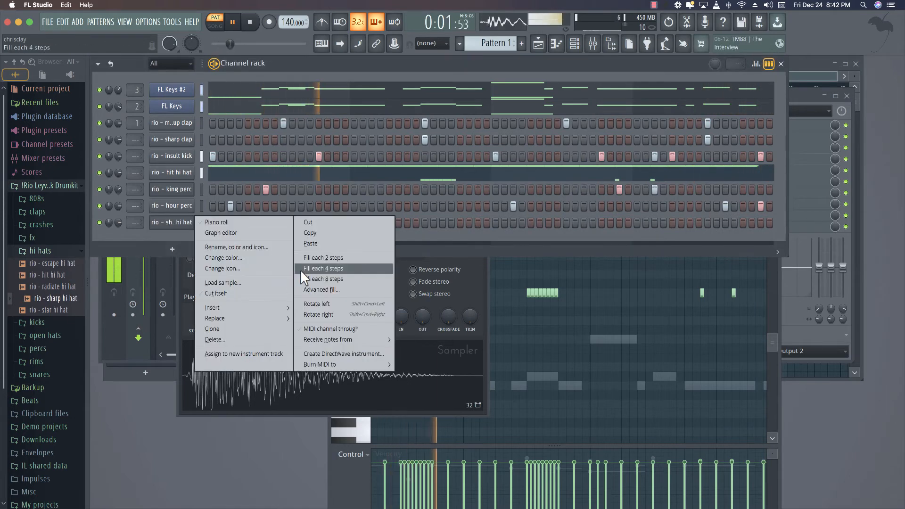
left_click(315, 280)
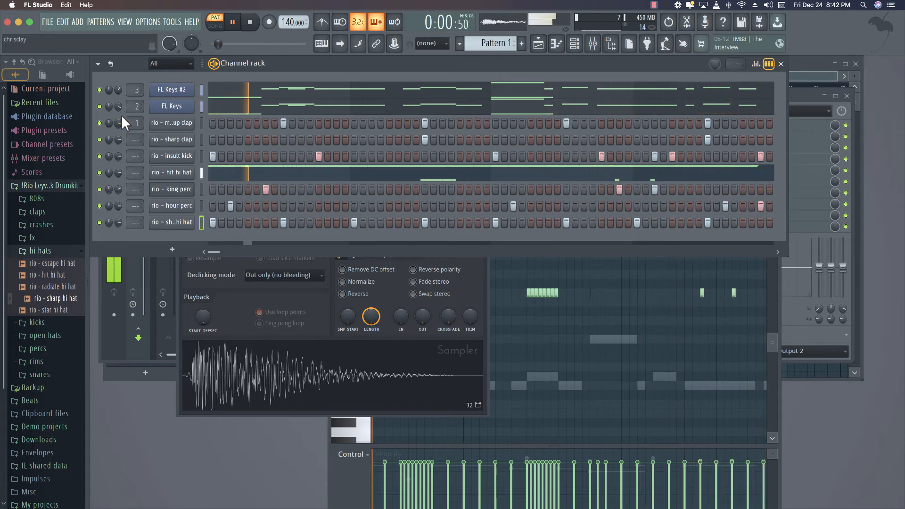
Add the rio - galactic 808 sample as a new channel and open its piano roll.
left_click(29, 199)
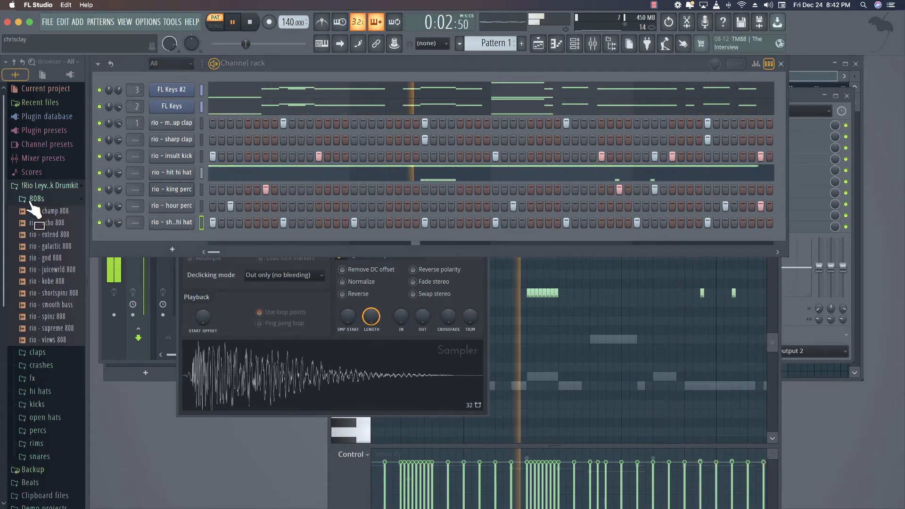
left_click_drag(26, 240, 169, 238)
right_click(188, 235)
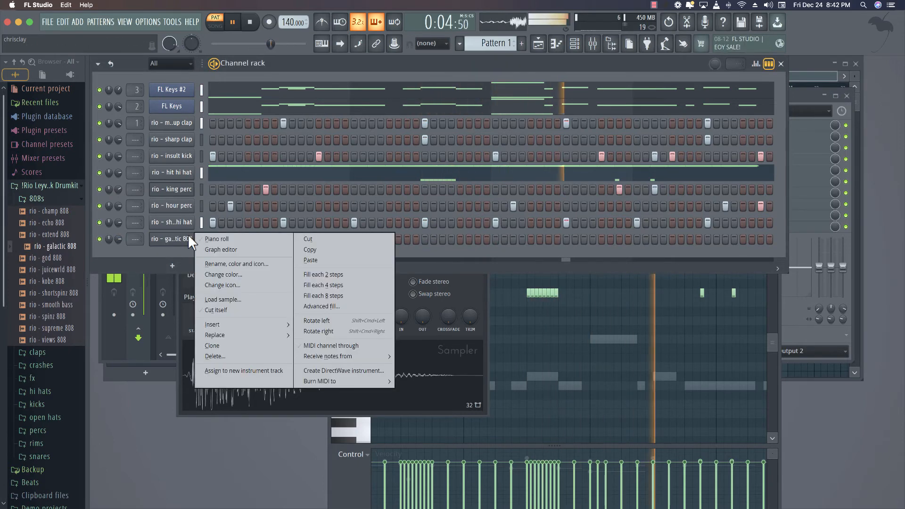
left_click(216, 239)
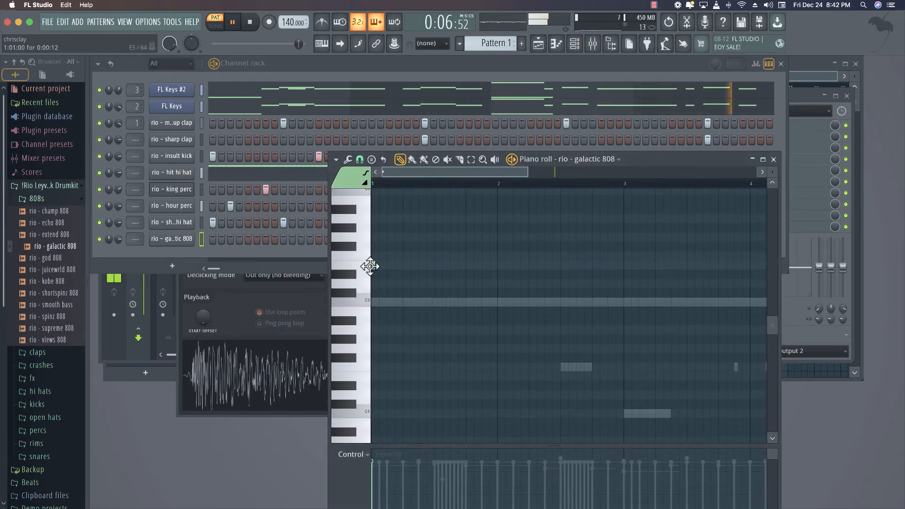
Place a C6 note for the 808 at the start of bar 1, just under one bar long, and play the pattern.
right_click(374, 274)
key("space")
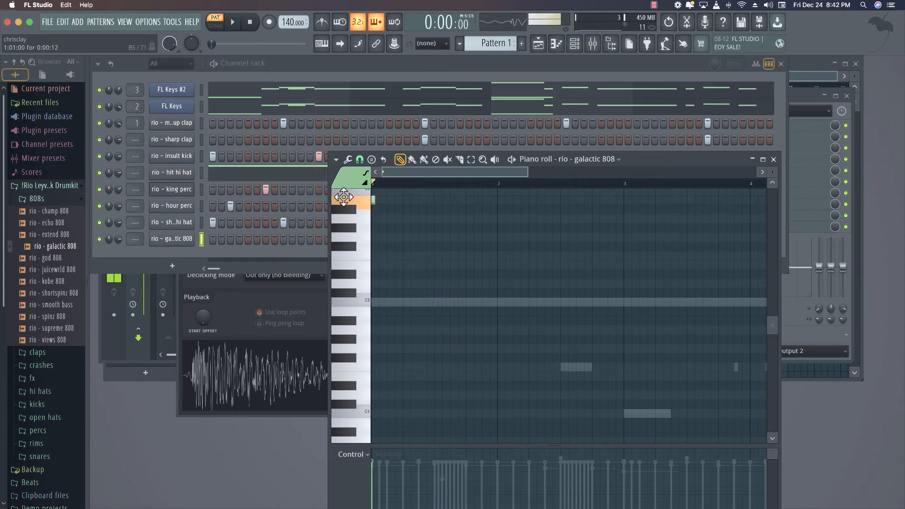
scroll(405, 244, "up", 2)
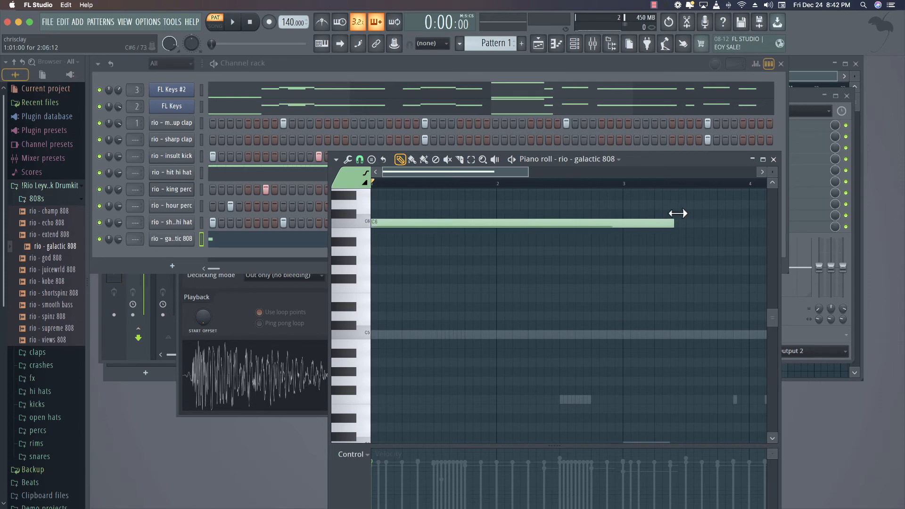
left_click_drag(620, 216, 494, 216)
key("space")
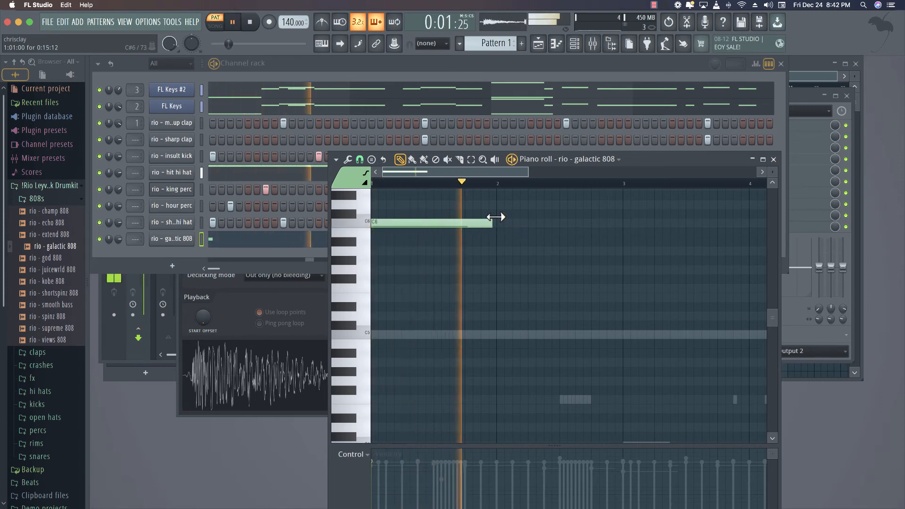
key("space")
key("space")
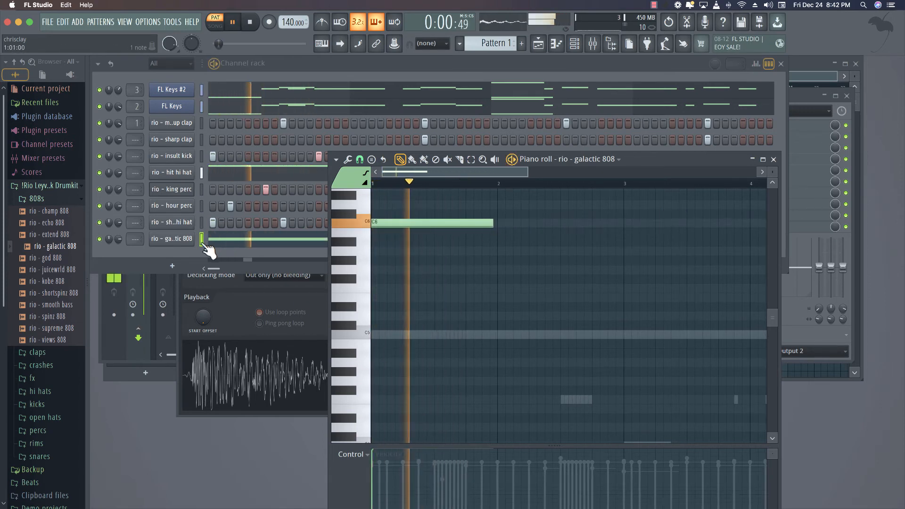
Set the rio - galactic 808 channel volume to 100% and slice its C6 note at beat 4 of bar 1.
left_click(120, 238)
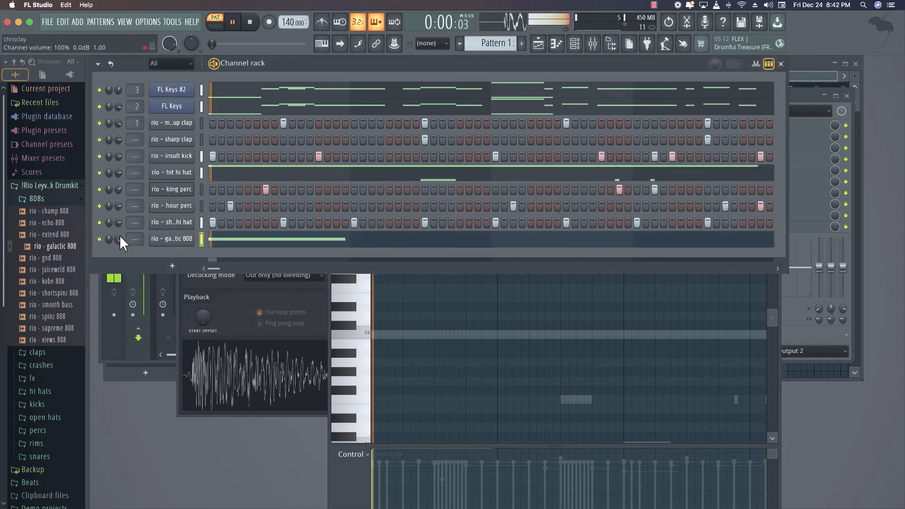
left_click(406, 272)
key("space")
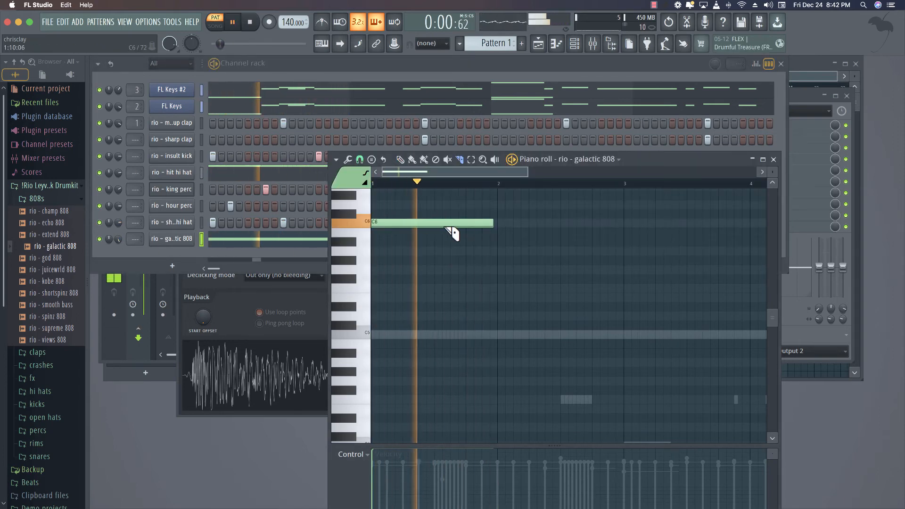
left_click(467, 224)
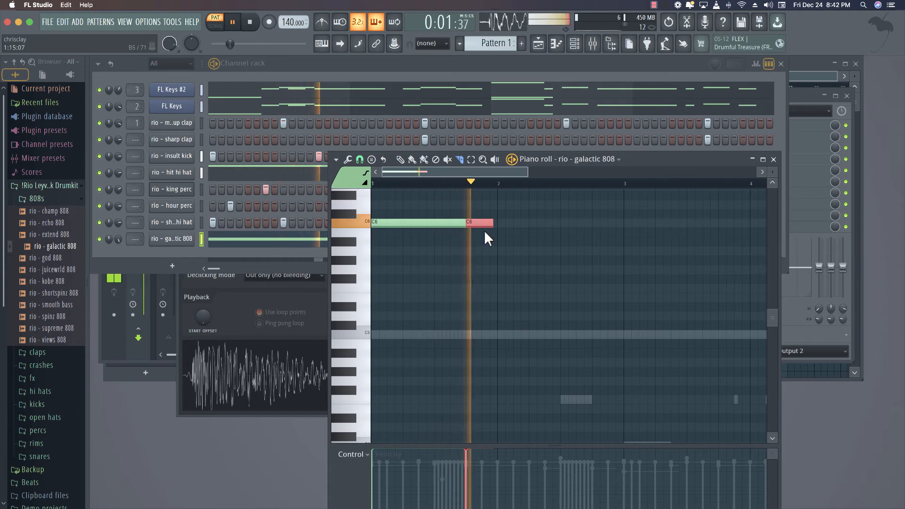
Move the sliced 808 note to beat 2 of bar 2, adding short C6 notes at step 11 of bars 2 and 4 and a three-beat one at bar 3.
key("space")
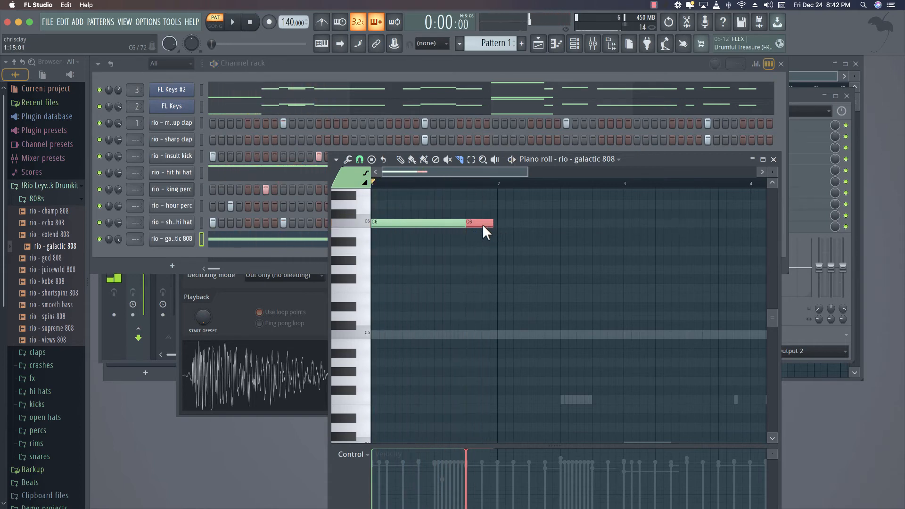
key("space")
key("b")
left_click_drag(451, 222, 656, 217)
left_click_drag(477, 223, 541, 223)
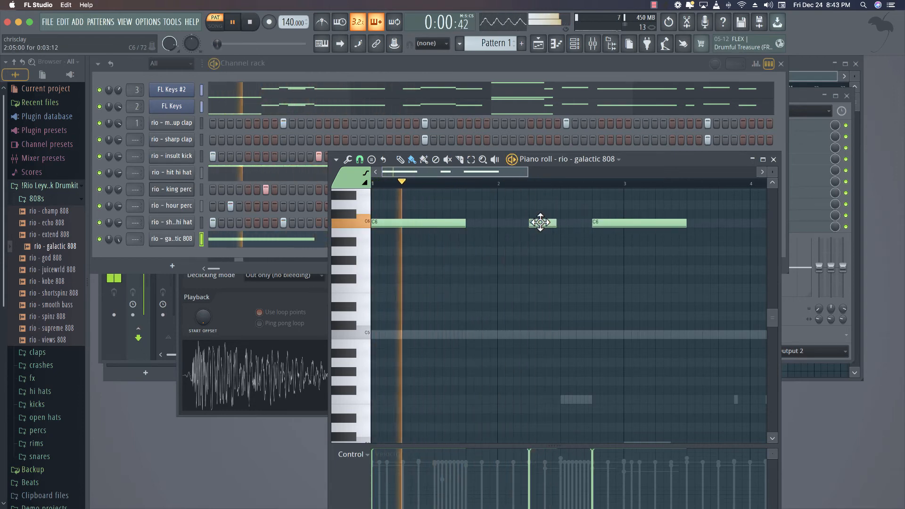
left_click_drag(622, 228, 639, 220)
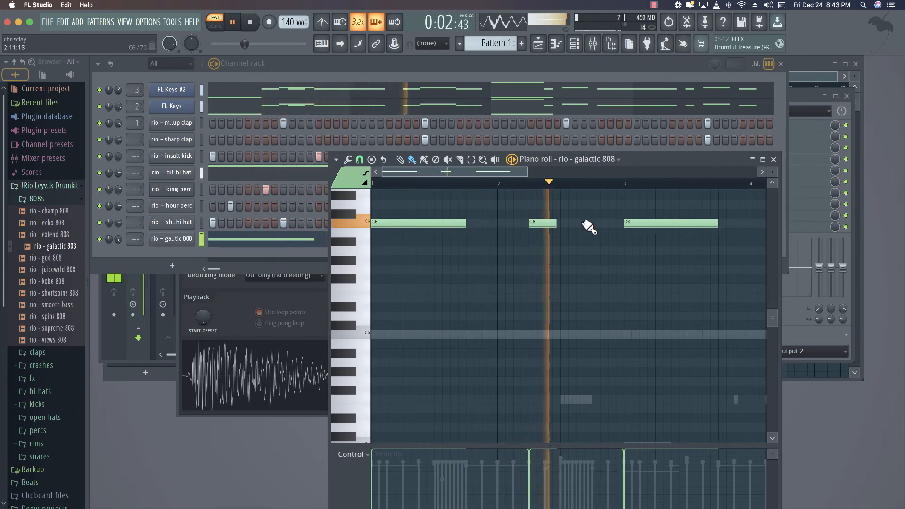
left_click_drag(548, 222, 595, 220)
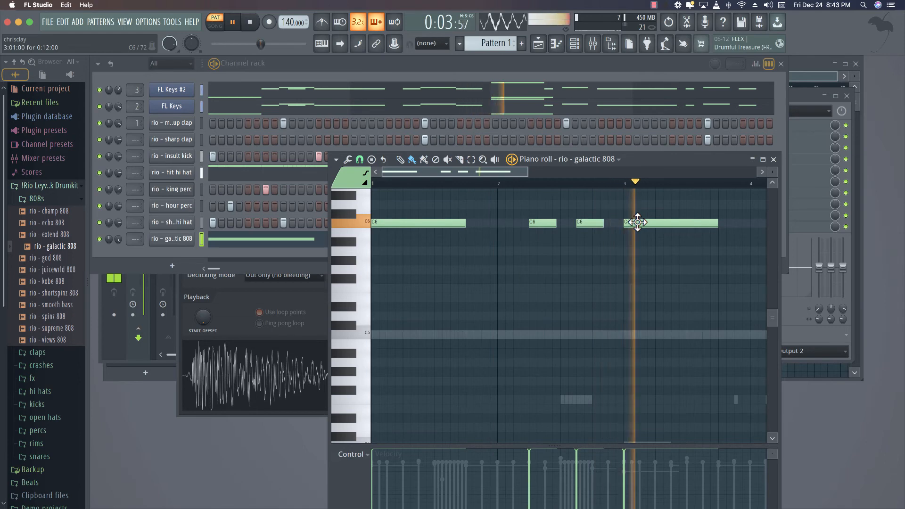
scroll(518, 186, "down", 2)
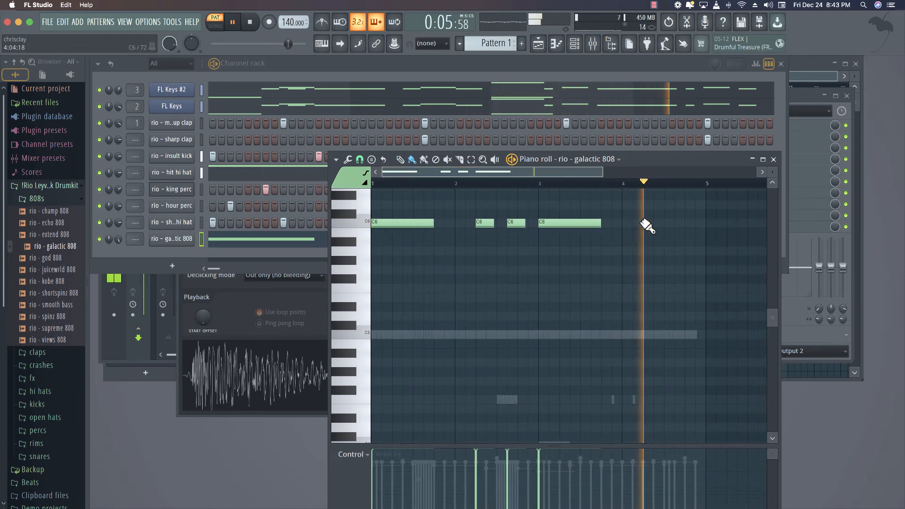
left_click(678, 222)
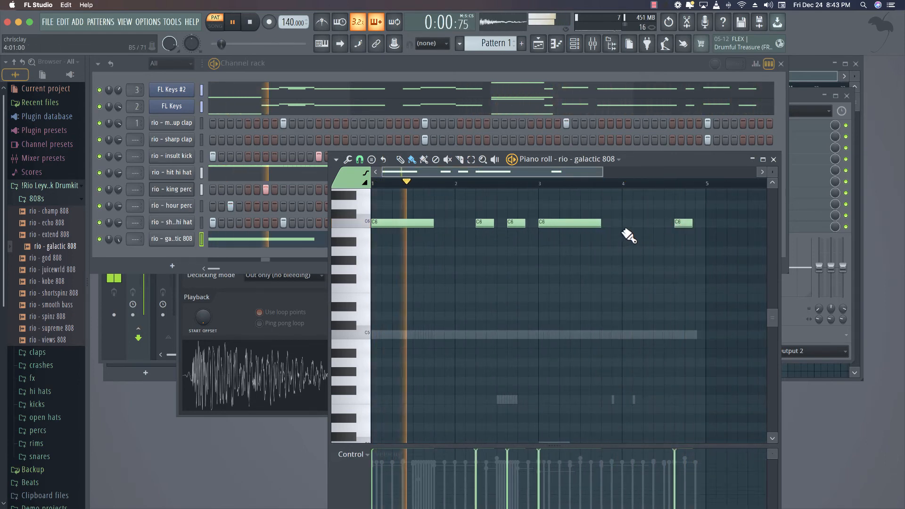
Transpose all the 808 notes down one octave to C5 and play the pattern.
key("space")
key("space")
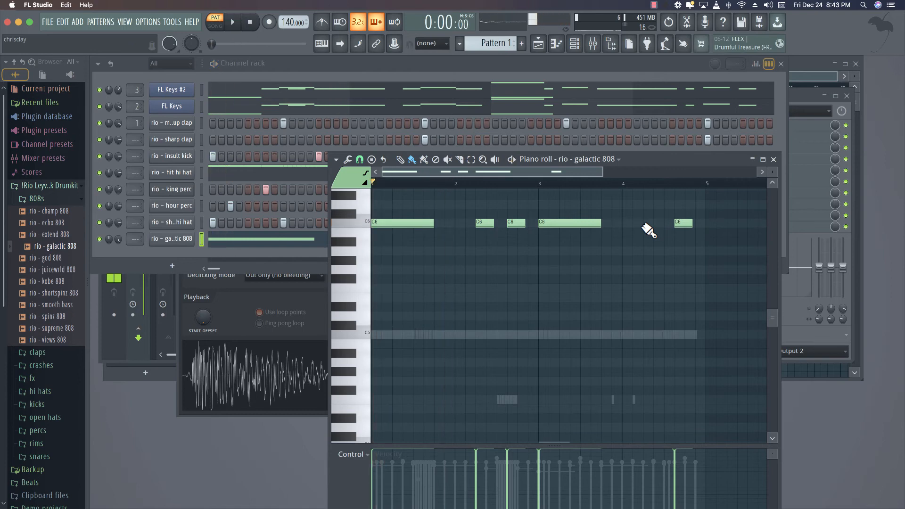
key("ctrl+Down")
key("space")
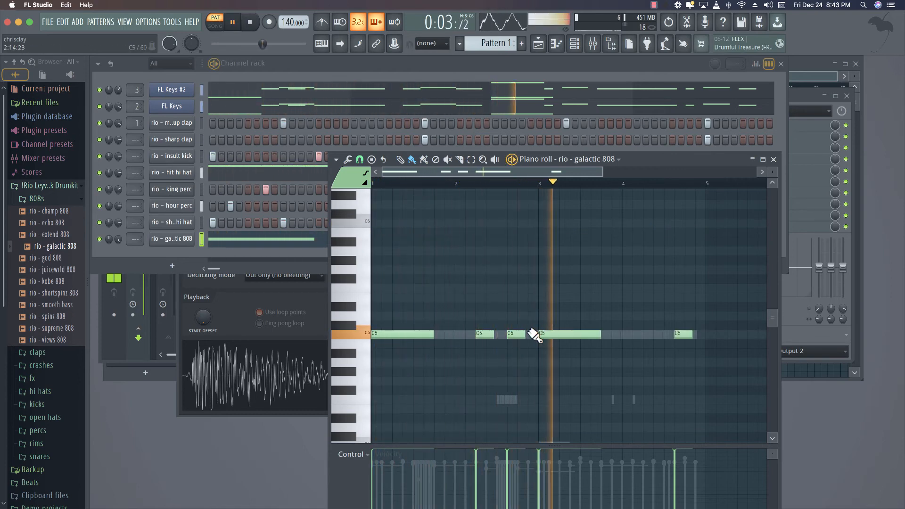
Replay the pattern from the start and add a short C6 note for the 808 on step 3 of bar 2.
key("space")
key("space")
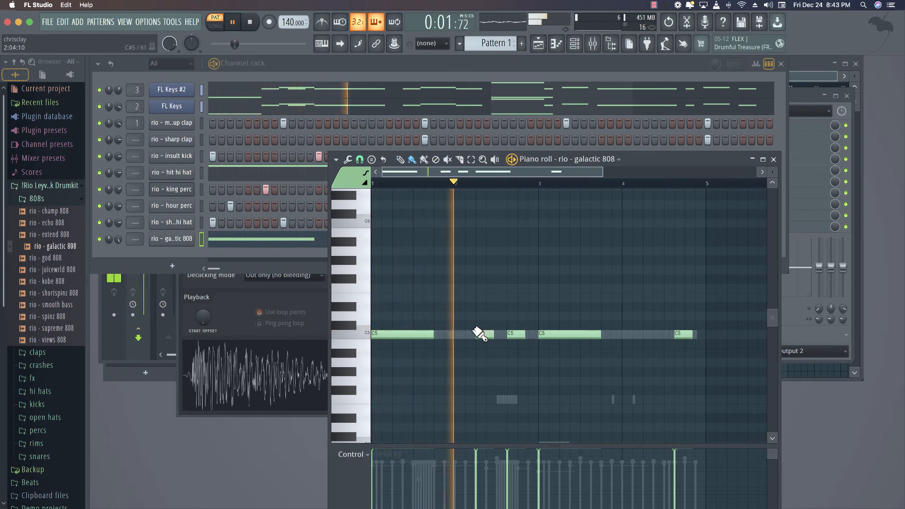
key("space")
key("space")
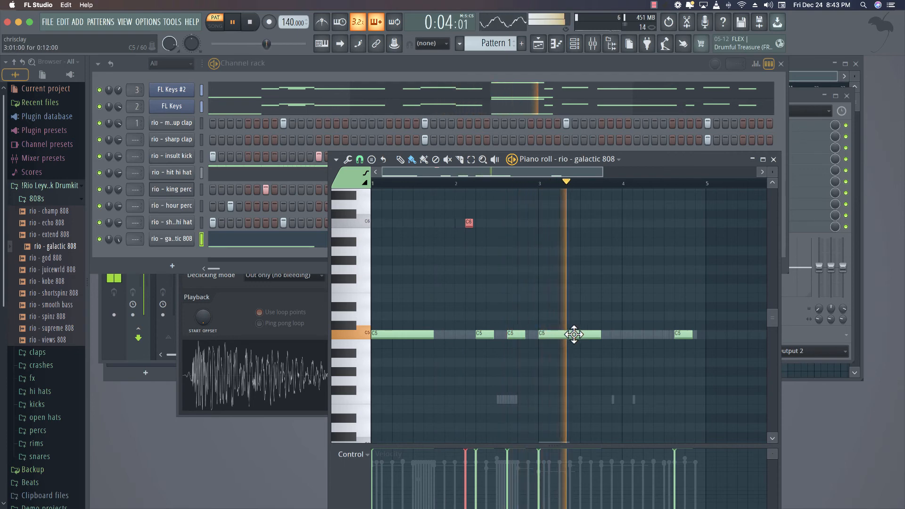
Extend bar 3's long C5 note to the start of bar 4, slice it at beat 4, and add short C5 notes on steps 3 and 5 of bar 4.
mouse_move(599, 333)
left_mouse_down()
mouse_move(621, 333)
mouse_move(602, 335)
mouse_move(602, 346)
left_mouse_up()
key("c")
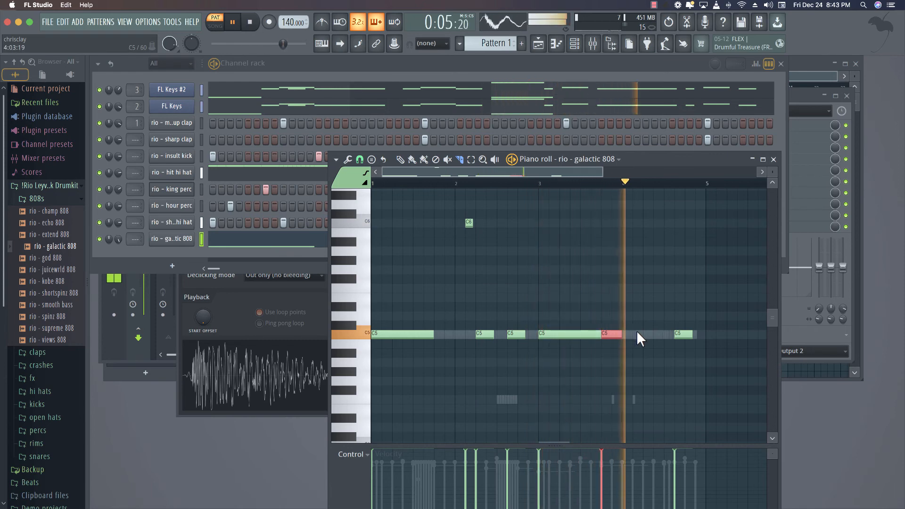
left_click_drag(679, 312, 640, 334)
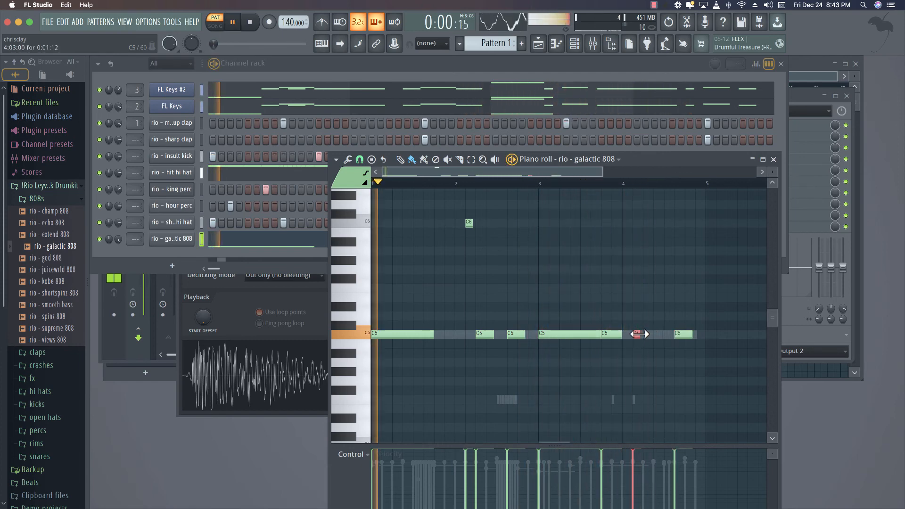
left_click_drag(646, 334, 640, 334)
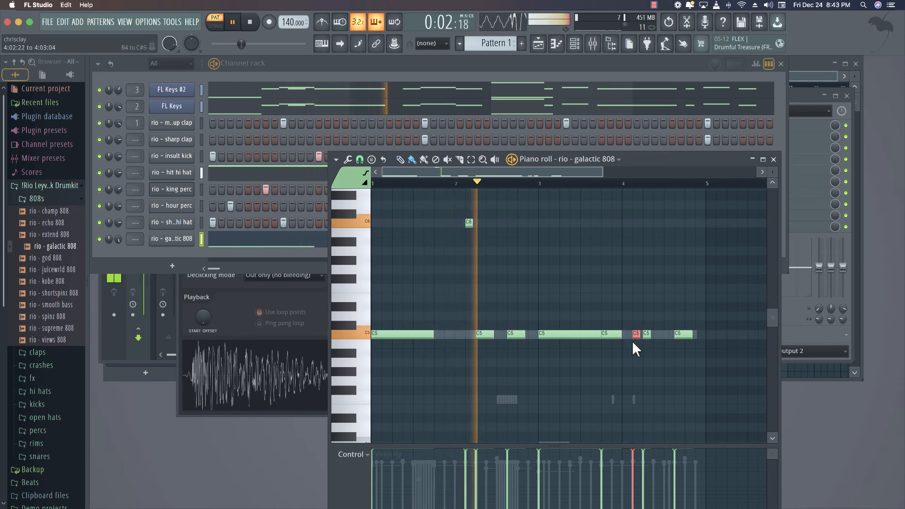
Raise the short 808 note on step 3 of bar 4 one octave to C6 and close the piano roll.
key("ctrl+Up")
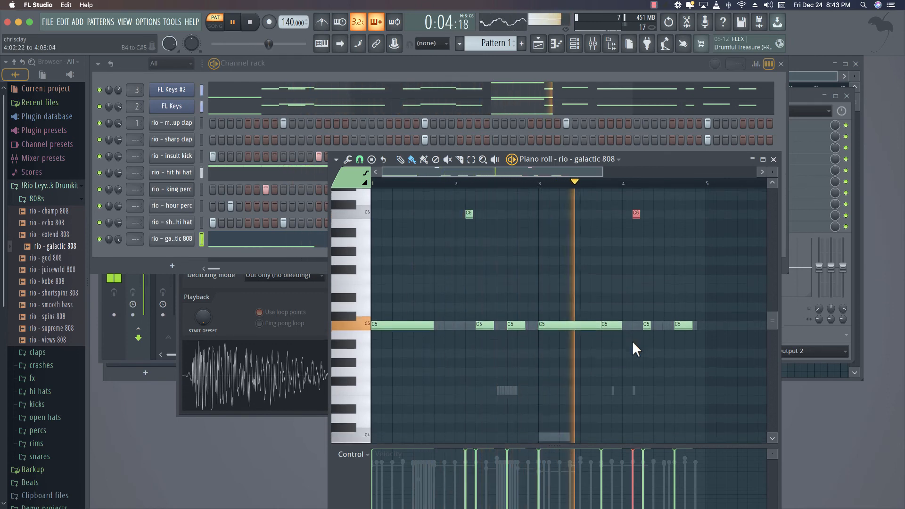
scroll(632, 349, "up", 3)
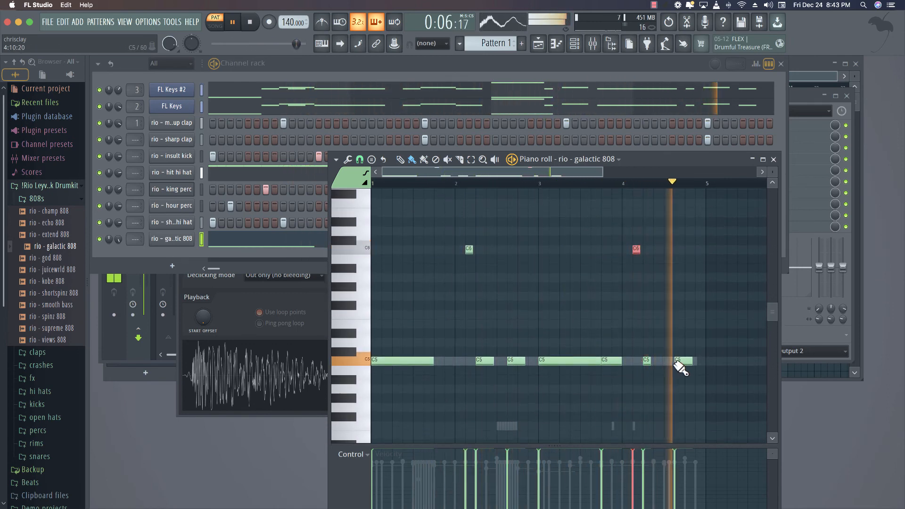
scroll(651, 348, "down", 2)
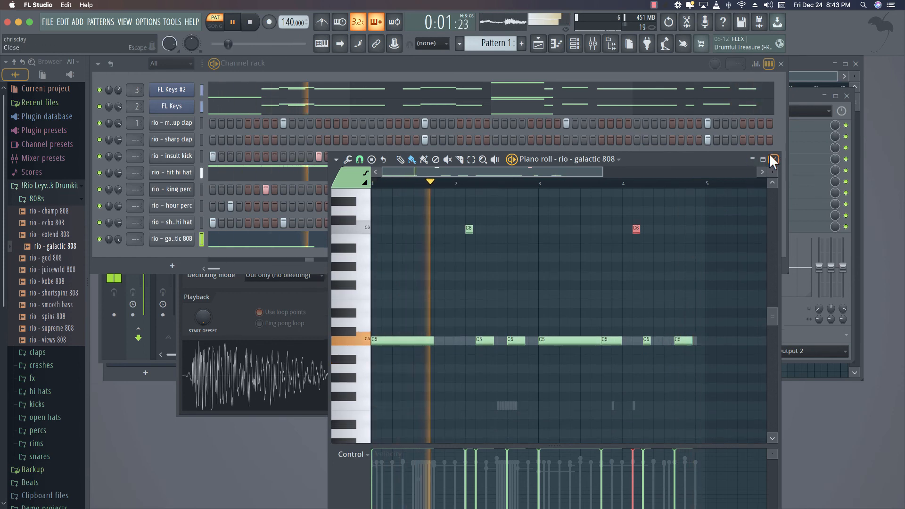
left_click(773, 160)
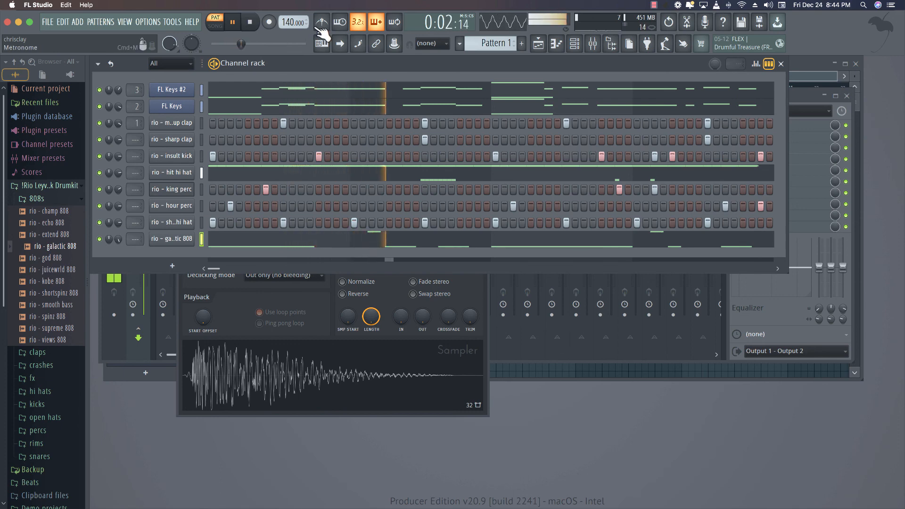
left_click(655, 4)
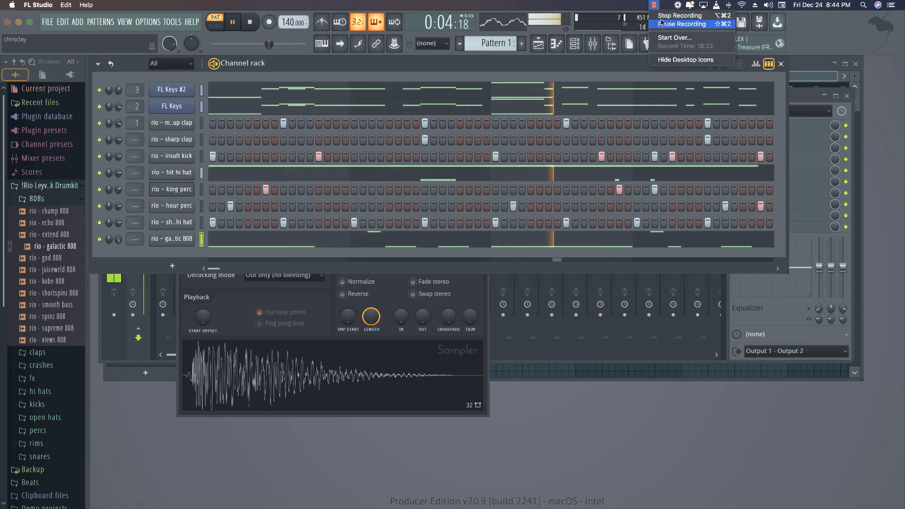
left_click(665, 17)
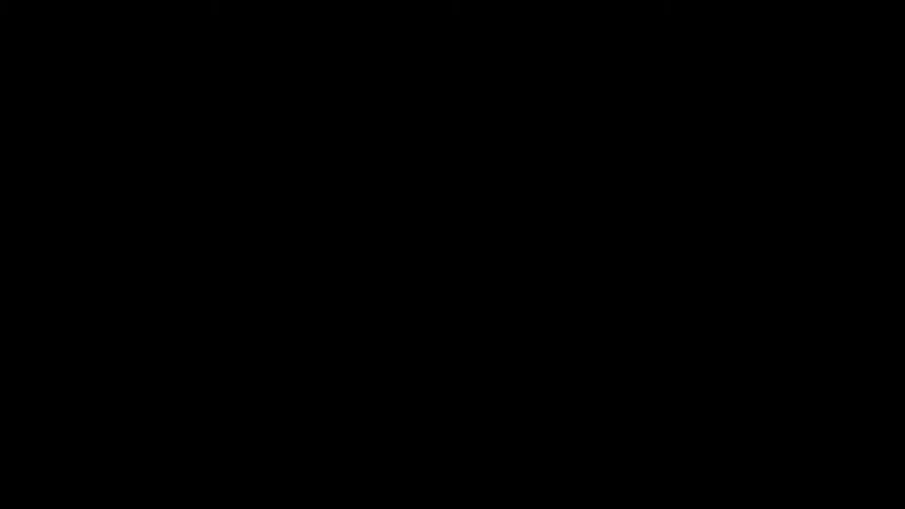